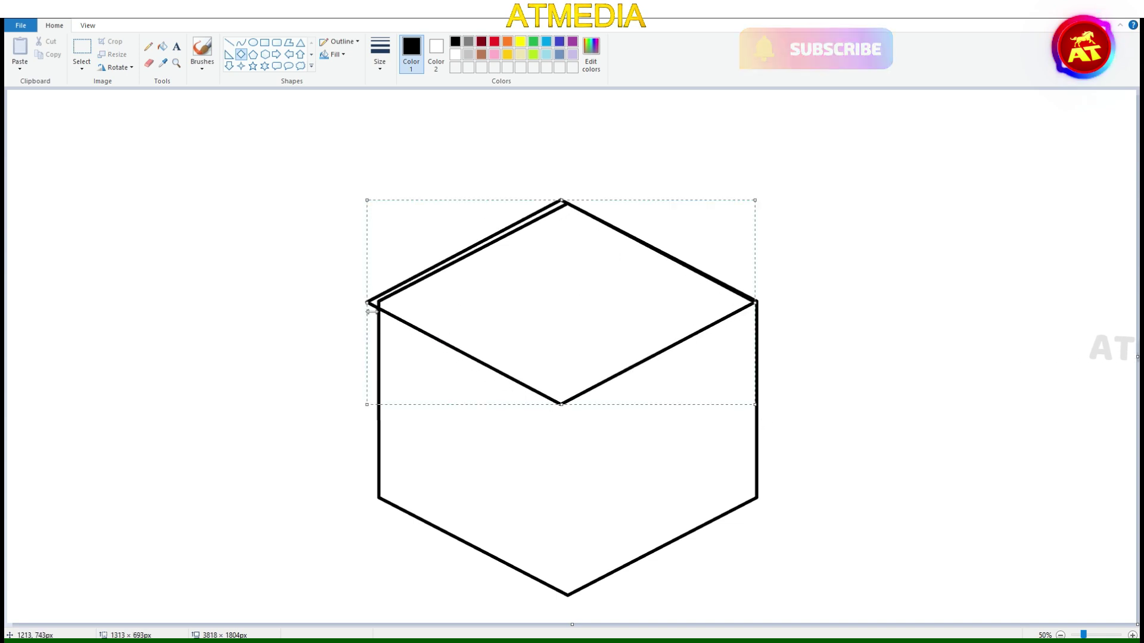
# Fit the diamond onto the cube's top face and draw the vertical front edge down from its lower corner
pyautogui.moveTo(764, 309); pyautogui.dragTo(757, 307)
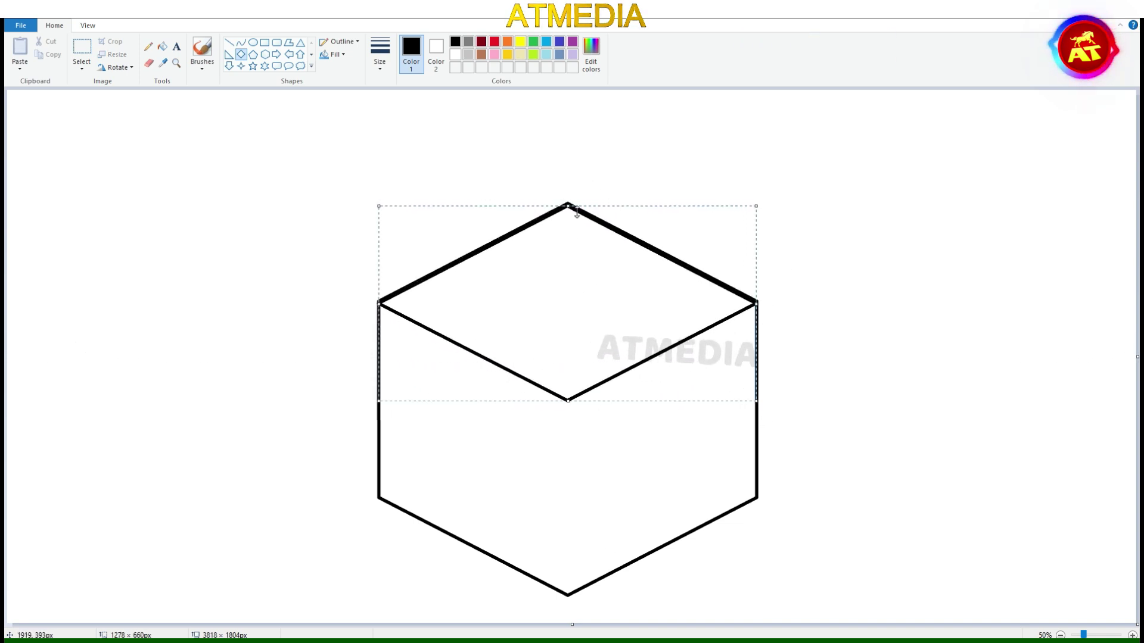
pyautogui.click(229, 42)
pyautogui.moveTo(568, 400); pyautogui.dragTo(568, 595)
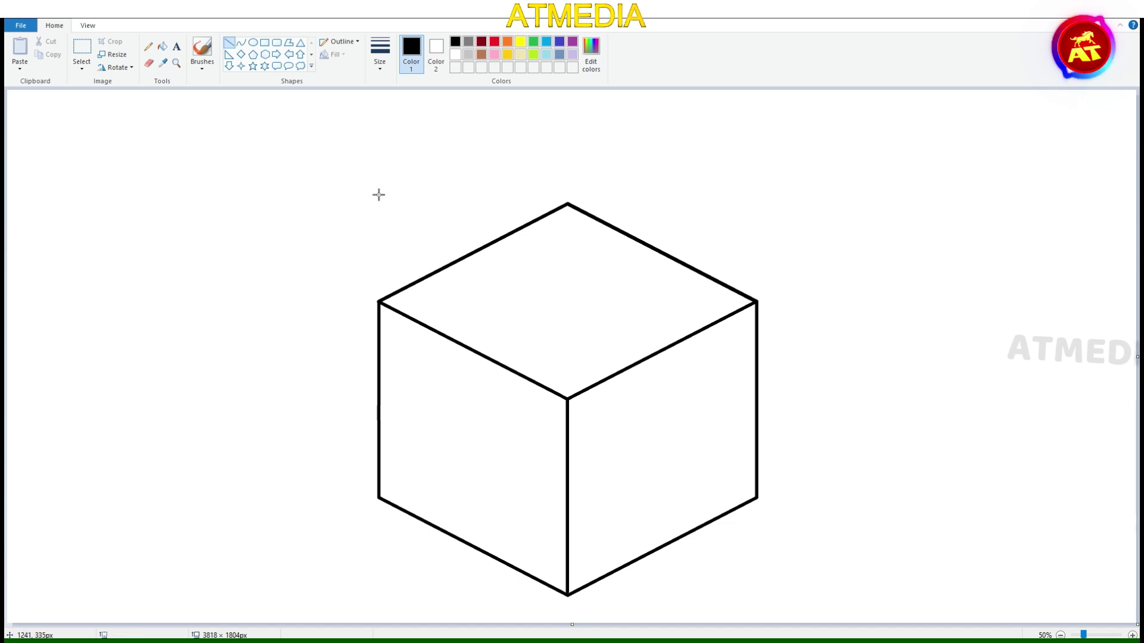
# Fill the cube's right face with gold and its top face with very dark brown
pyautogui.click(507, 55)
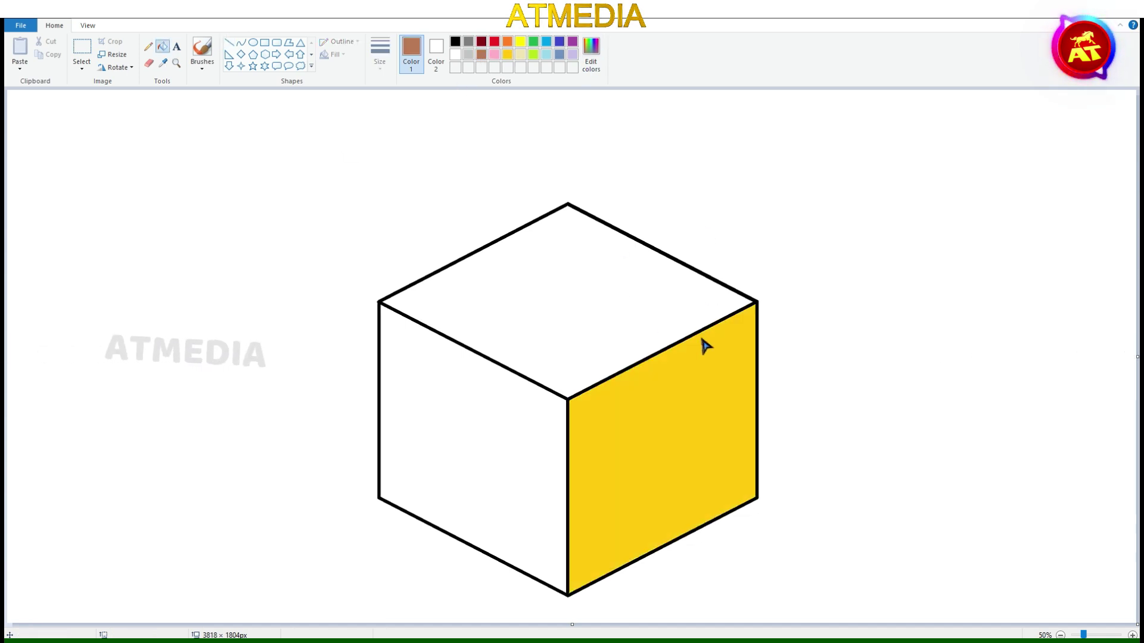
pyautogui.click(590, 226)
pyautogui.click(526, 244)
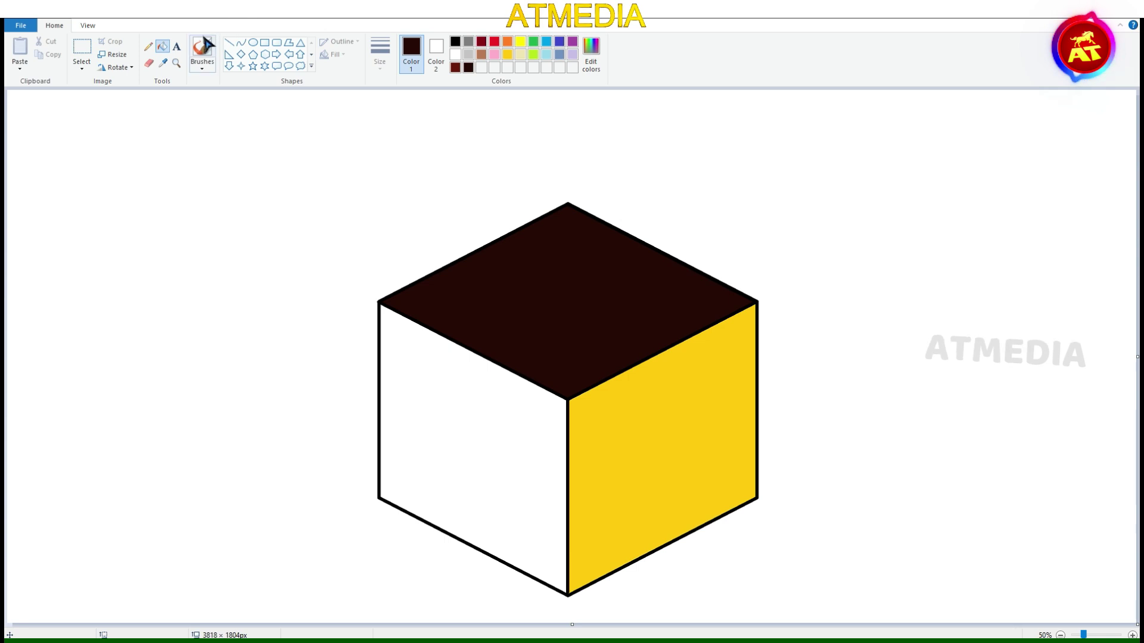
# Draw a black line parallel to the upper edge of the cube's left face and move it down inside the face
pyautogui.click(229, 42)
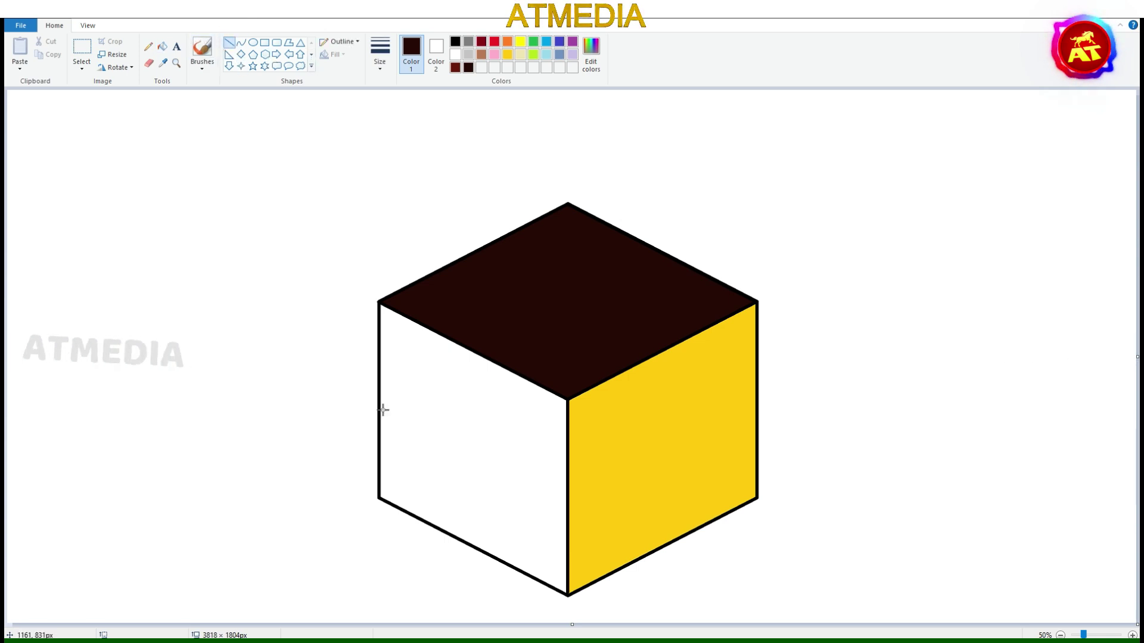
pyautogui.moveTo(382, 304)
pyautogui.mouseDown()
pyautogui.moveTo(524, 391)
pyautogui.moveTo(538, 383)
pyautogui.mouseUp()
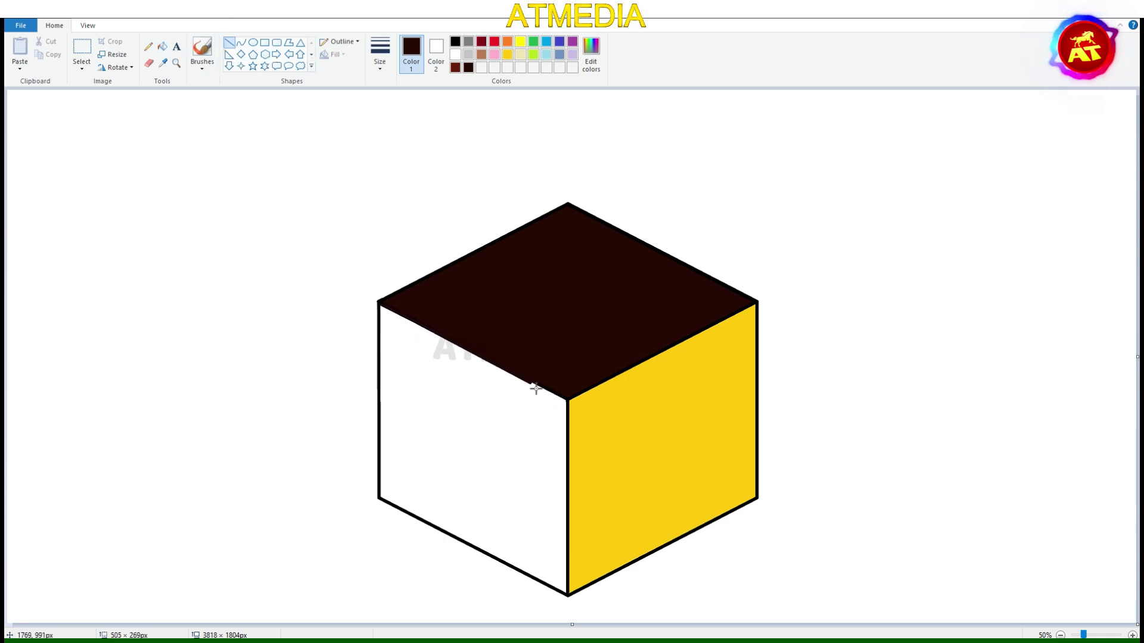
pyautogui.scroll(1, 590, 288)
pyautogui.scroll(-3, 590, 288)
pyautogui.hscroll(5, 590, 288)
pyautogui.click(455, 41)
pyautogui.moveTo(427, 153); pyautogui.dragTo(680, 291)
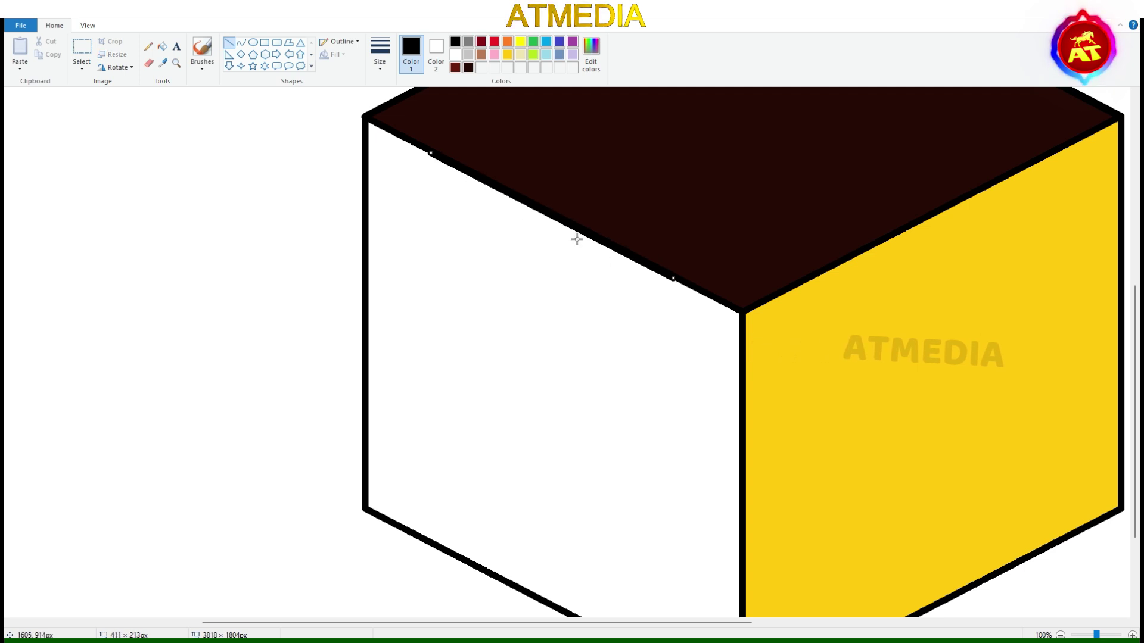
pyautogui.moveTo(585, 245)
pyautogui.mouseDown()
pyautogui.moveTo(577, 343)
pyautogui.moveTo(585, 250)
pyautogui.moveTo(605, 250)
pyautogui.moveTo(579, 313)
pyautogui.mouseUp()
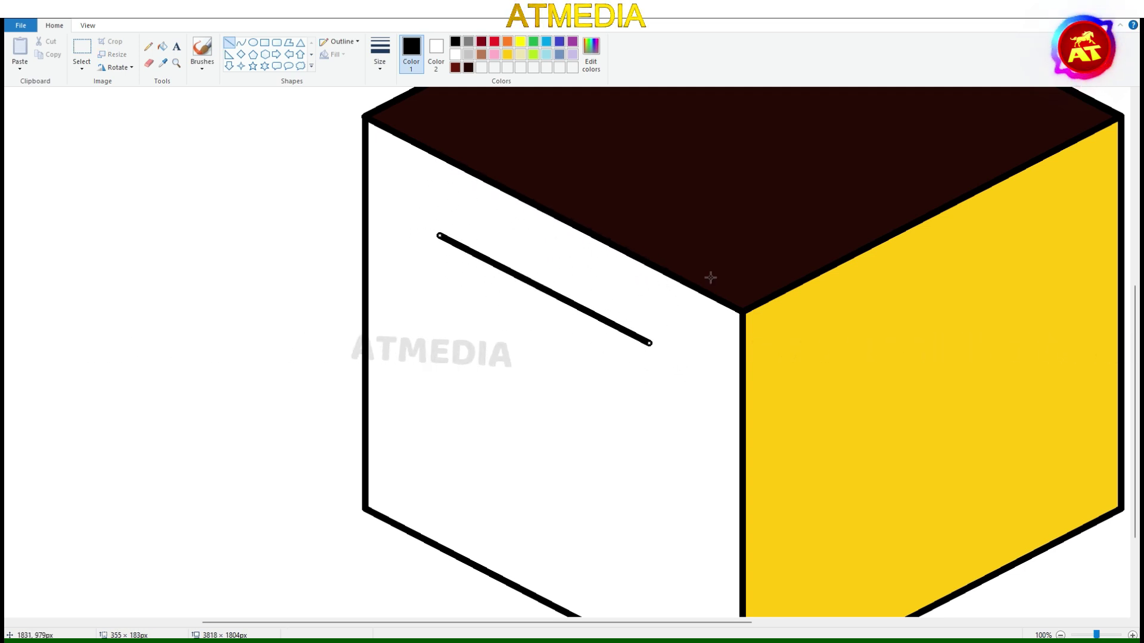
# Position the sloped line, about 355 × 183 px, centrally below the left face's upper edge
pyautogui.press('Down')
pyautogui.press('Down')
pyautogui.press('Down')
pyautogui.press('Down')
pyautogui.press('Down')
pyautogui.press('Down')
pyautogui.press('Down')
pyautogui.press('Down')
pyautogui.press('Down')
pyautogui.press('Down')
pyautogui.press('Down')
pyautogui.press('Down')
pyautogui.press('Right')
pyautogui.press('Right')
pyautogui.press('Right')
pyautogui.press('Right')
pyautogui.press('Right')
pyautogui.press('Right')
pyautogui.press('Right')
pyautogui.press('Right')
pyautogui.press('Right')
pyautogui.press('Right')
pyautogui.scroll(-1, 657, 346)
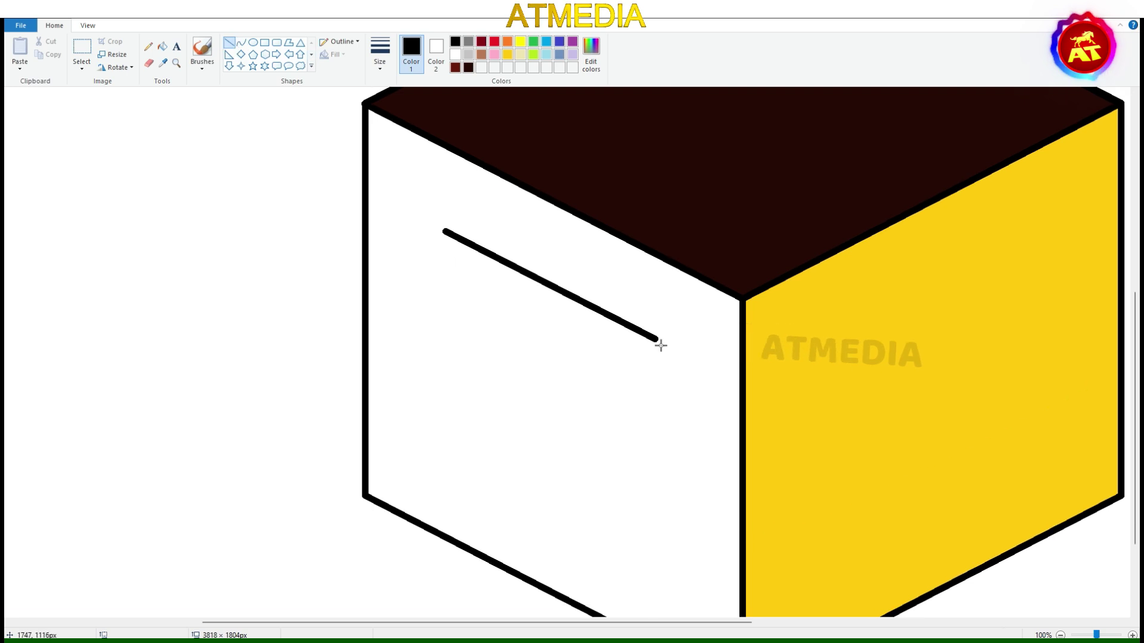
# Draw the inner square's right vertical edge down from the sloped line and extend that line toward the upper left
pyautogui.moveTo(657, 341); pyautogui.dragTo(655, 557)
pyautogui.click(81, 47)
pyautogui.scroll(-2, 411, 192)
pyautogui.scroll(2, 411, 191)
pyautogui.moveTo(423, 211)
pyautogui.mouseDown()
pyautogui.moveTo(497, 460)
pyautogui.moveTo(642, 288)
pyautogui.moveTo(462, 222)
pyautogui.moveTo(437, 228)
pyautogui.mouseUp()
pyautogui.click(229, 43)
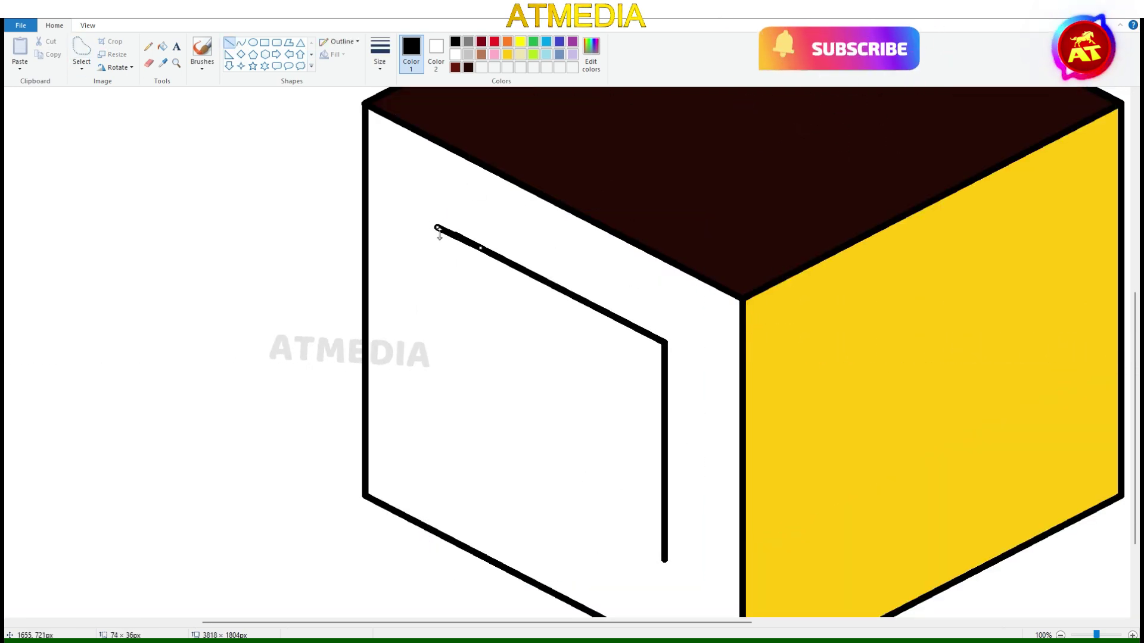
pyautogui.moveTo(535, 275); pyautogui.dragTo(433, 224)
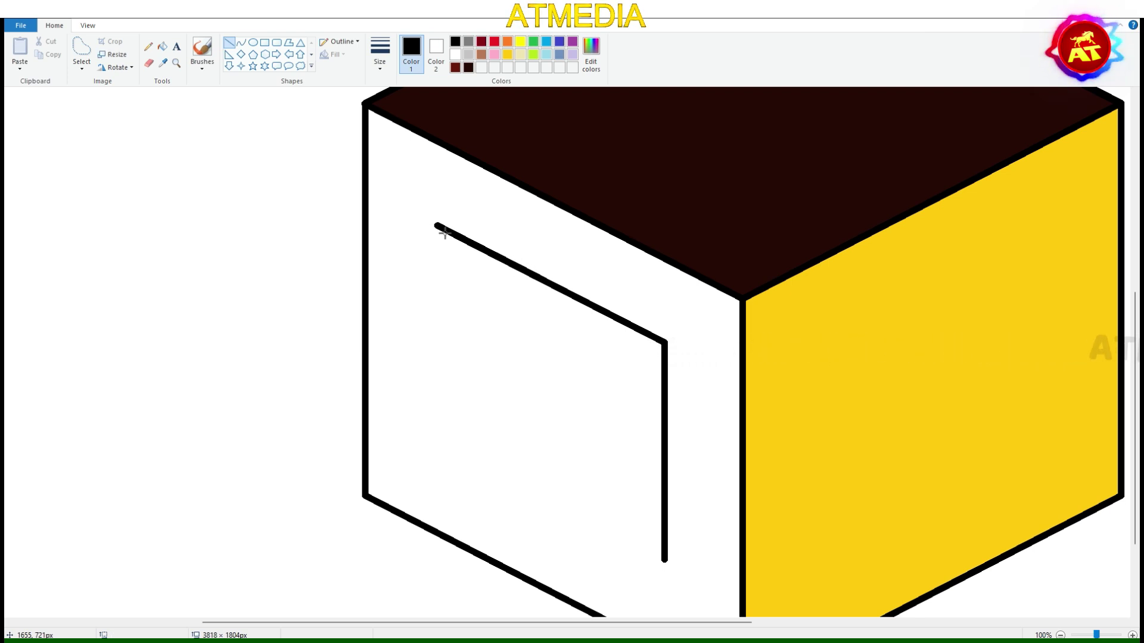
# Draw the inner square's sloped lower edge, about 383 × 200 px, and place it parallel to the left face's bottom edge
pyautogui.scroll(-2, 700, 364)
pyautogui.moveTo(429, 309); pyautogui.dragTo(663, 433)
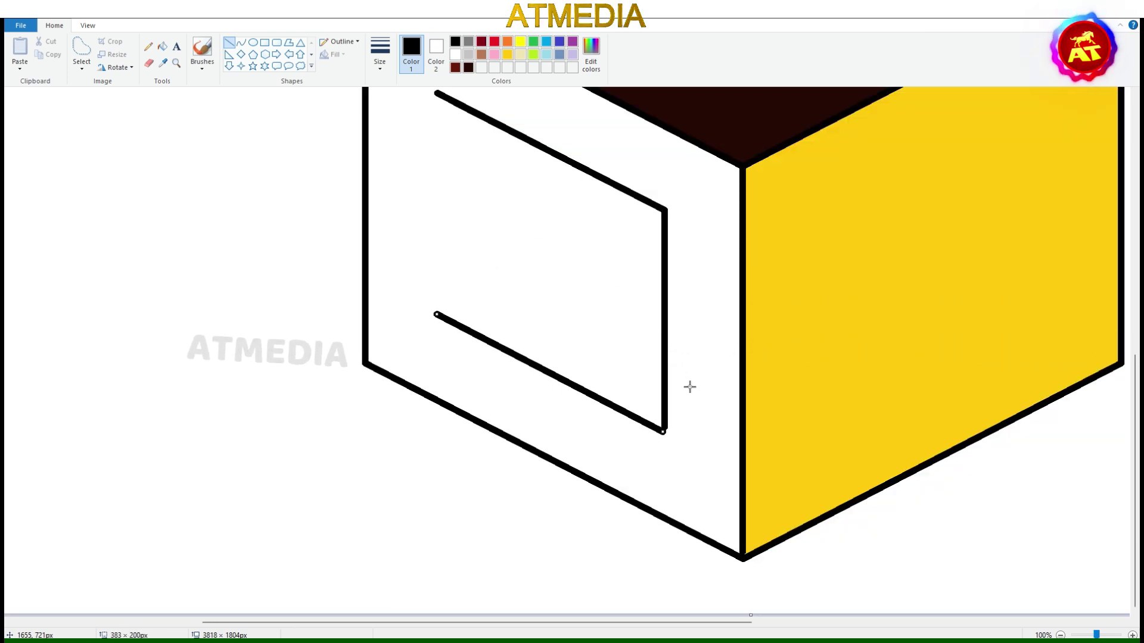
pyautogui.press('Up')
pyautogui.press('Up')
pyautogui.press('Up')
pyautogui.press('Up')
pyautogui.press('Up')
pyautogui.press('Up')
pyautogui.press('Up')
pyautogui.press('Up')
pyautogui.press('Up')
pyautogui.press('Up')
pyautogui.press('Up')
pyautogui.press('Up')
pyautogui.press('Up')
pyautogui.press('Up')
pyautogui.press('Up')
pyautogui.press('Up')
pyautogui.press('Right')
pyautogui.press('Right')
pyautogui.press('Right')
pyautogui.press('Right')
pyautogui.press('Right')
# Close the inner square's lower right corner and draw its left vertical edge
pyautogui.moveTo(667, 403); pyautogui.dragTo(667, 451)
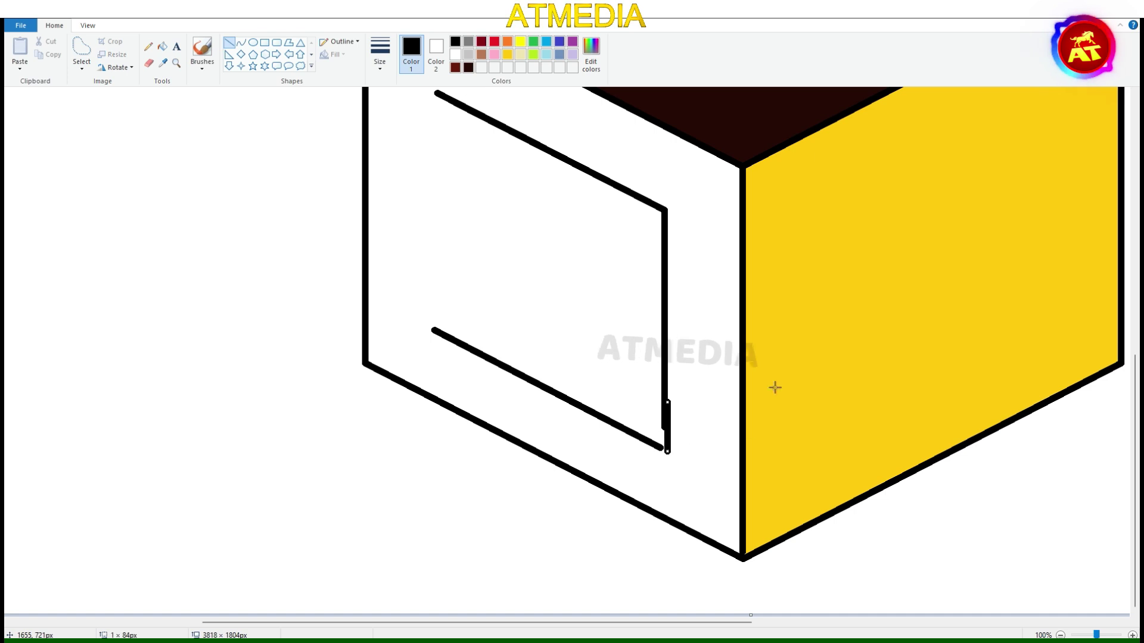
pyautogui.click(615, 423)
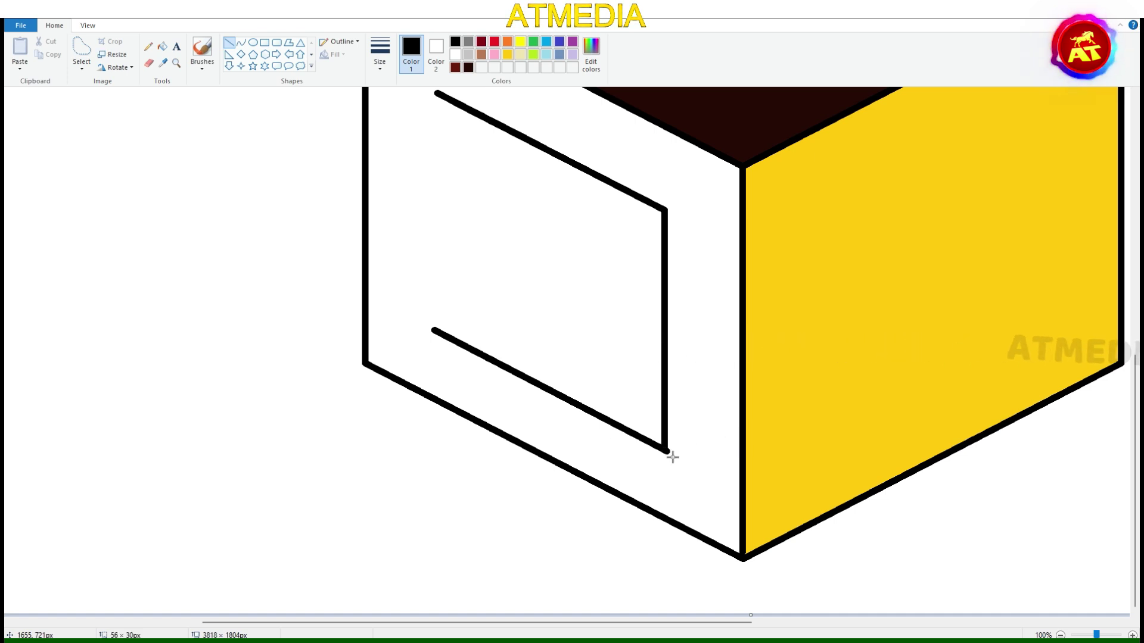
pyautogui.scroll(2, 723, 430)
pyautogui.moveTo(434, 225); pyautogui.dragTo(434, 462)
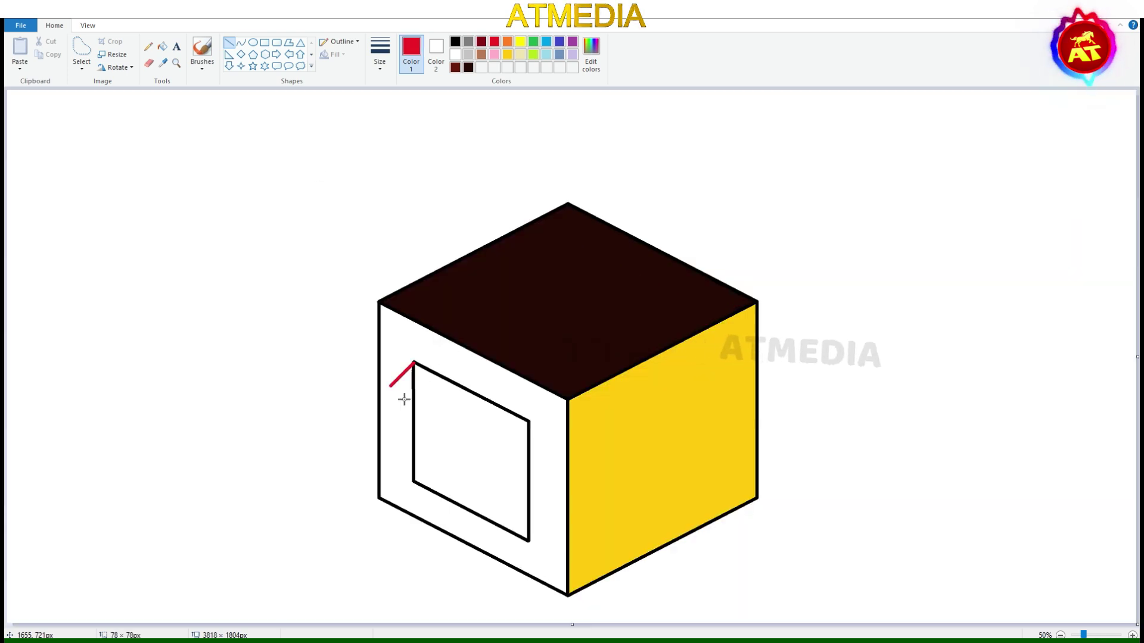
# Draw red lines from the inner square's upper left, upper right and lower right corners to one apex outside the cube
pyautogui.moveTo(403, 399); pyautogui.dragTo(246, 529)
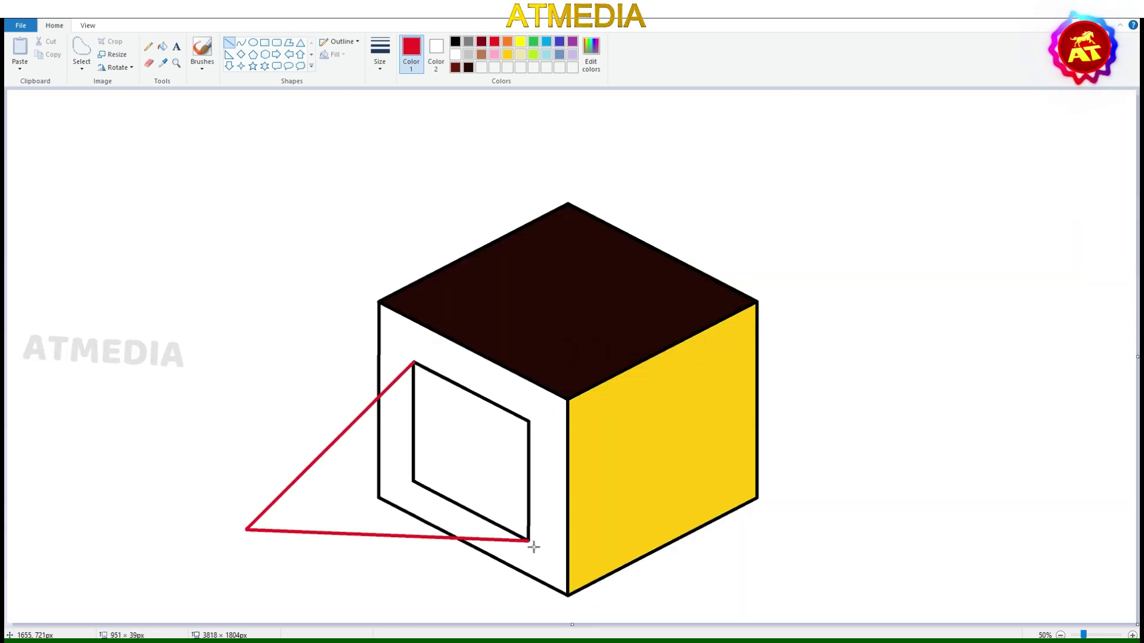
pyautogui.moveTo(247, 529)
pyautogui.mouseDown()
pyautogui.moveTo(409, 485)
pyautogui.moveTo(532, 428)
pyautogui.mouseUp()
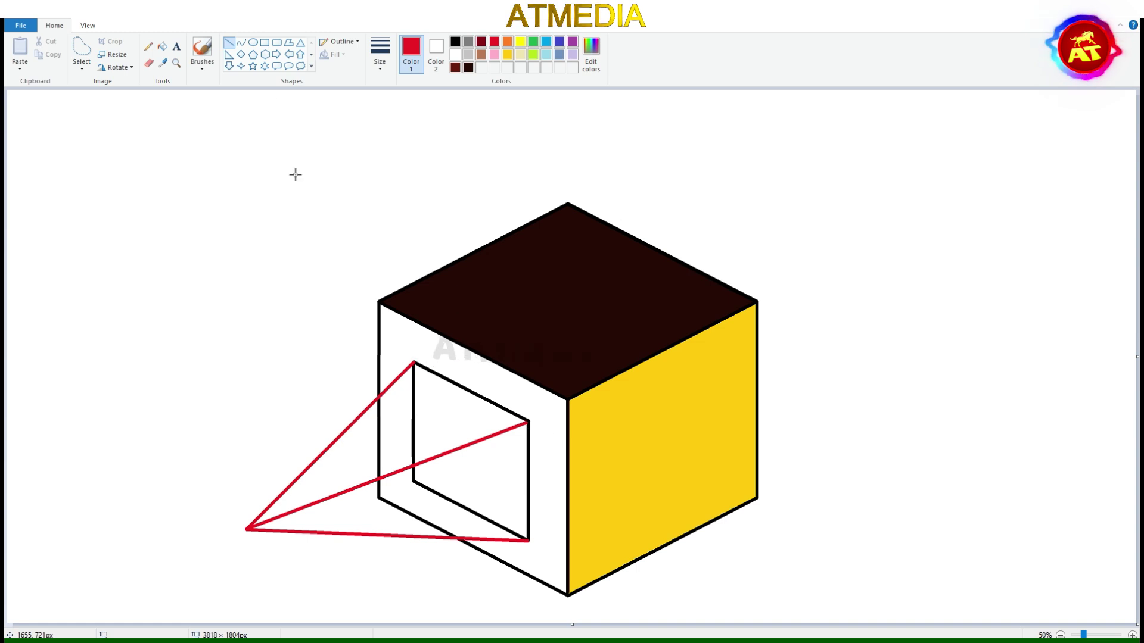
# Cover the edges hidden behind the pyramid with white, and recolour its red edges black and the cube's faces white
pyautogui.scroll(1, 361, 244)
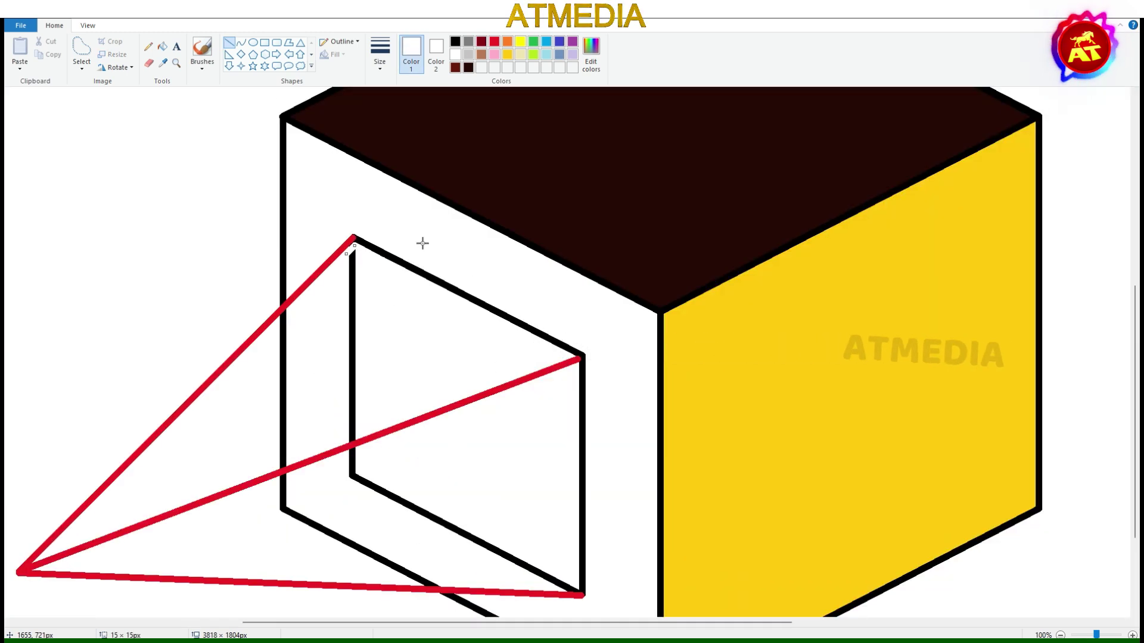
pyautogui.scroll(-3, 169, 51)
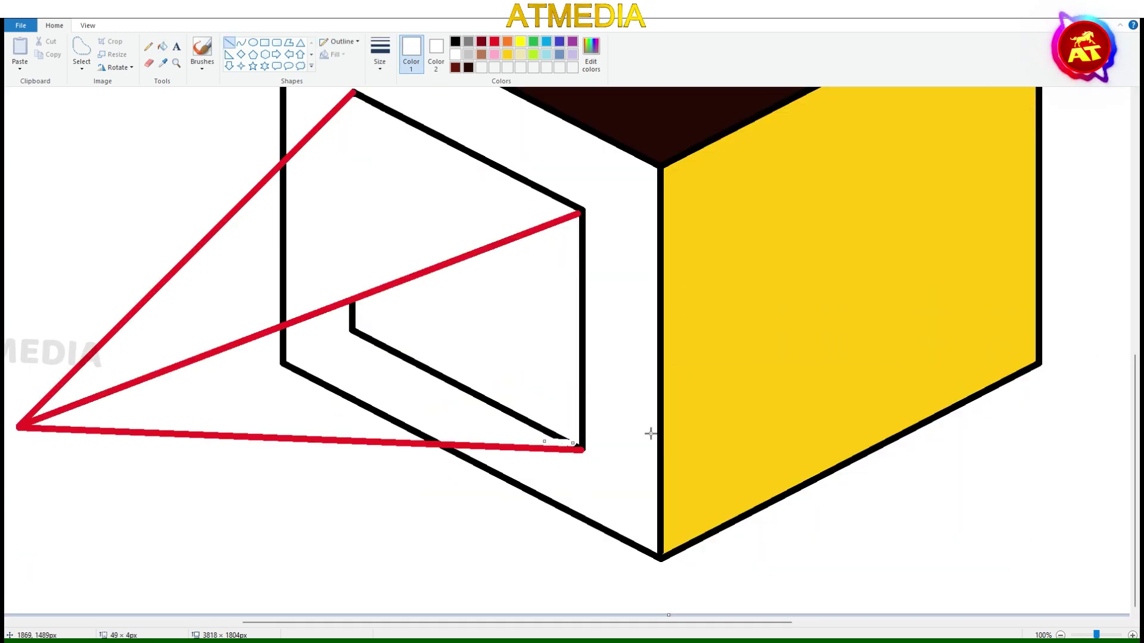
pyautogui.click(162, 46)
pyautogui.click(455, 42)
pyautogui.click(513, 242)
pyautogui.scroll(-1, 497, 427)
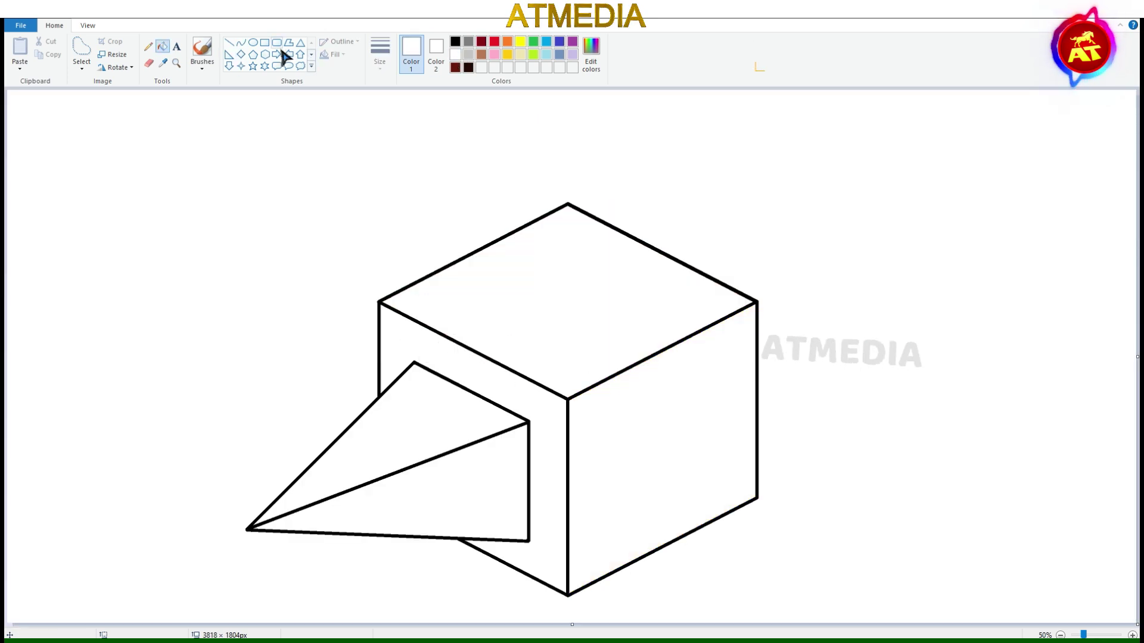
# Draw a black diamond about 1281 × 664 px exactly over the cube's top face
pyautogui.moveTo(634, 332); pyautogui.dragTo(370, 191)
pyautogui.moveTo(616, 286); pyautogui.dragTo(627, 324)
pyautogui.moveTo(653, 312); pyautogui.dragTo(758, 312)
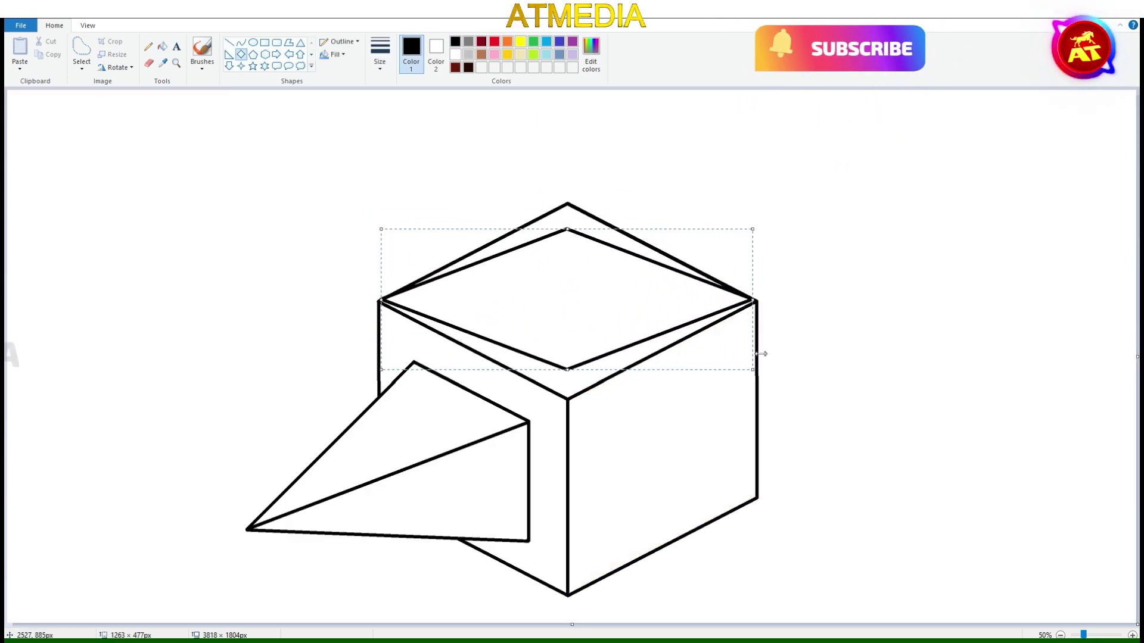
pyautogui.moveTo(569, 229); pyautogui.dragTo(569, 184)
pyautogui.moveTo(588, 289); pyautogui.dragTo(587, 309)
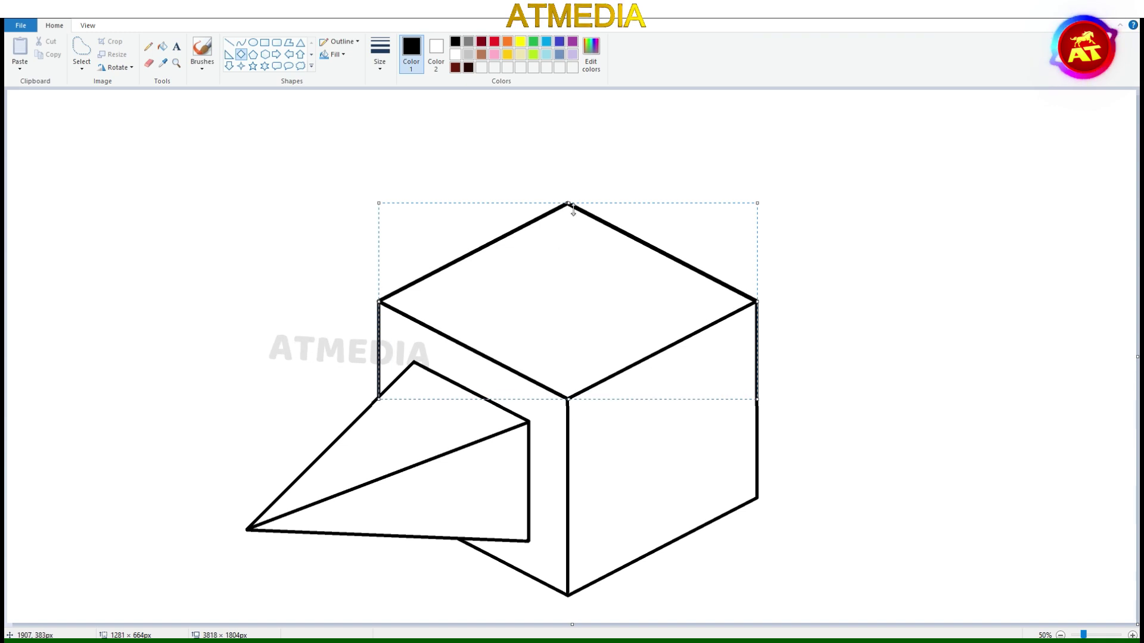
# Move the new diamond straight up above the cube and change its outline to red
pyautogui.press('Up')
pyautogui.press('Up')
pyautogui.press('Up')
pyautogui.press('Up')
pyautogui.press('Up')
pyautogui.press('Up')
pyautogui.press('Up')
pyautogui.press('Up')
pyautogui.press('Up')
pyautogui.press('Up')
pyautogui.click(494, 41)
pyautogui.press('Up')
pyautogui.press('Up')
pyautogui.press('Up')
pyautogui.press('Up')
pyautogui.press('Up')
pyautogui.press('Up')
pyautogui.press('Up')
pyautogui.press('Up')
pyautogui.press('Up')
pyautogui.press('Up')
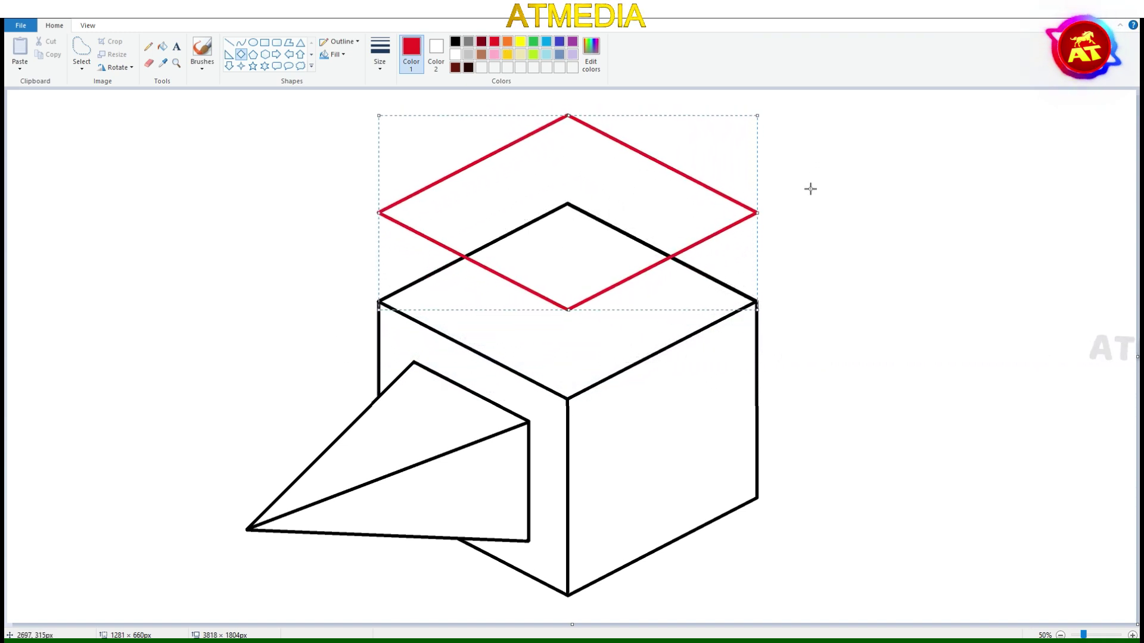
# Draw a short red vertical line about 154 px long as the slab's side edge
pyautogui.click(229, 43)
pyautogui.keyDown('ctrl'); pyautogui.scroll(1, 502, 388); pyautogui.keyUp('ctrl')
pyautogui.moveTo(444, 337); pyautogui.dragTo(444, 426)
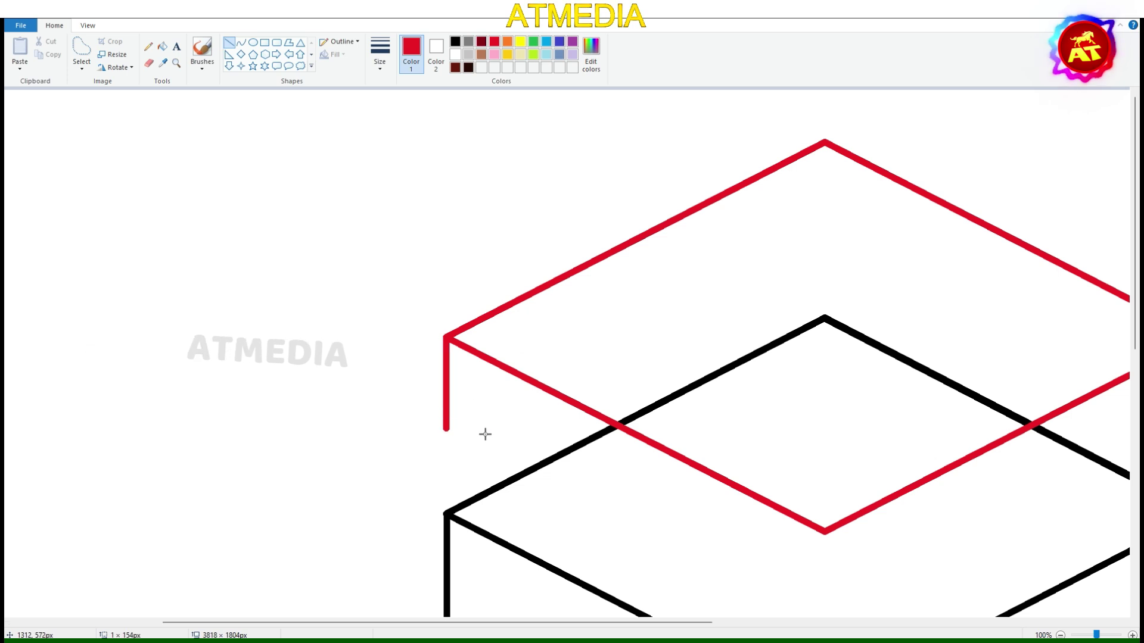
pyautogui.moveTo(444, 382)
pyautogui.mouseDown()
pyautogui.moveTo(273, 266)
pyautogui.moveTo(324, 357)
pyautogui.moveTo(453, 393)
pyautogui.mouseUp()
pyautogui.hotkey('ctrl', 'z')
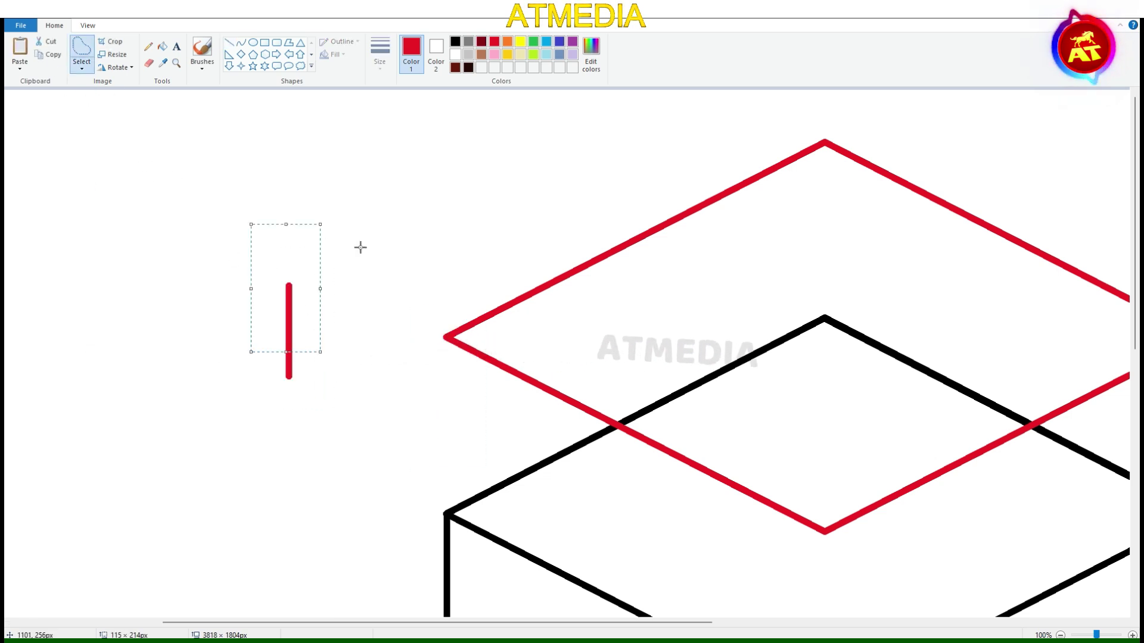
# Copy the short red line and place copies hanging from the red diamond's left, front and right corners
pyautogui.click(81, 68)
pyautogui.click(96, 94)
pyautogui.moveTo(280, 271); pyautogui.dragTo(300, 389)
pyautogui.hotkey('ctrl', 'c')
pyautogui.hotkey('ctrl', 'v')
pyautogui.moveTo(24, 161); pyautogui.dragTo(455, 399)
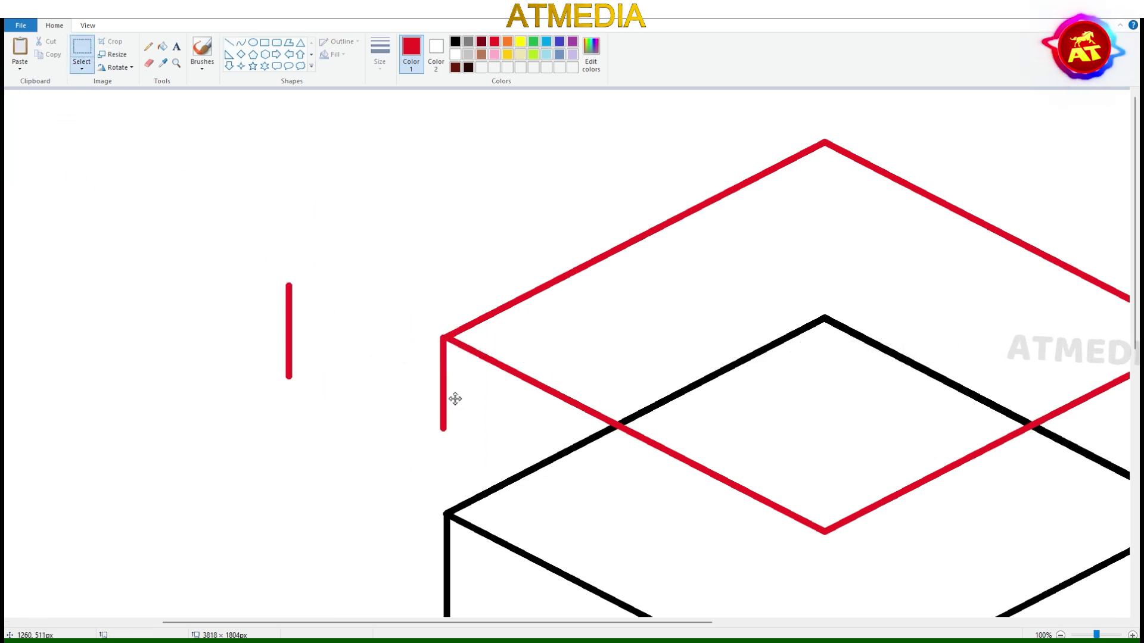
pyautogui.moveTo(28, 172); pyautogui.dragTo(836, 602)
pyautogui.scroll(-2, 843, 549)
pyautogui.hscroll(3, 536, 357)
pyautogui.moveTo(51, 148); pyautogui.dragTo(71, 247)
pyautogui.moveTo(62, 243); pyautogui.dragTo(978, 294)
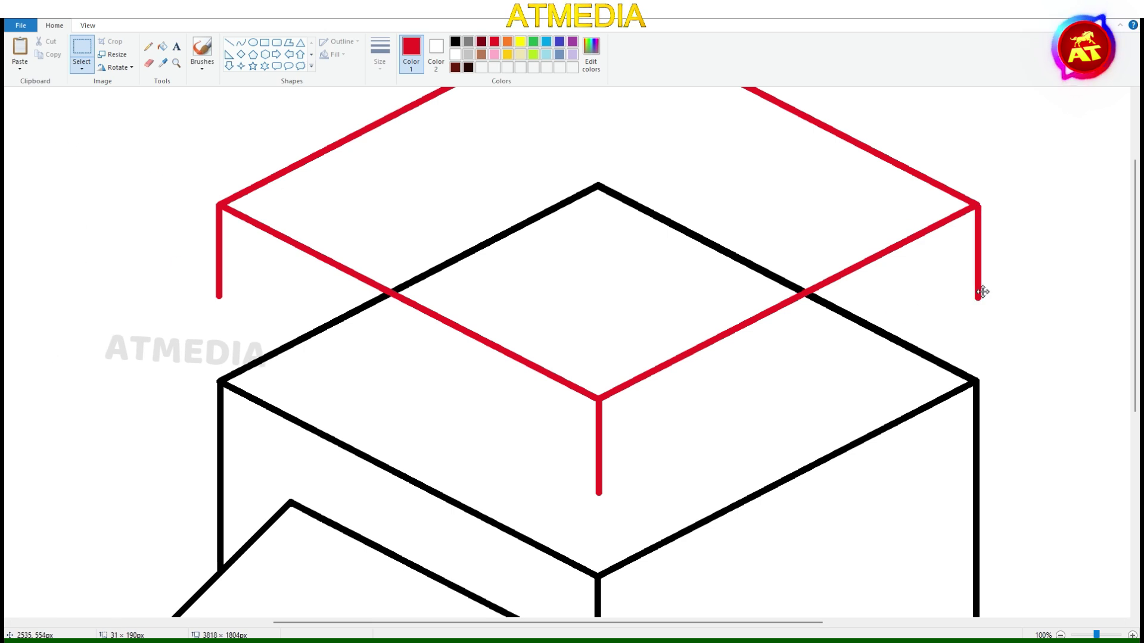
# Join the lower ends of the three short vertical lines with two sloped red lines to close the slab's sides
pyautogui.click(229, 42)
pyautogui.moveTo(219, 293); pyautogui.dragTo(598, 493)
pyautogui.hotkey('ctrl', 'z')
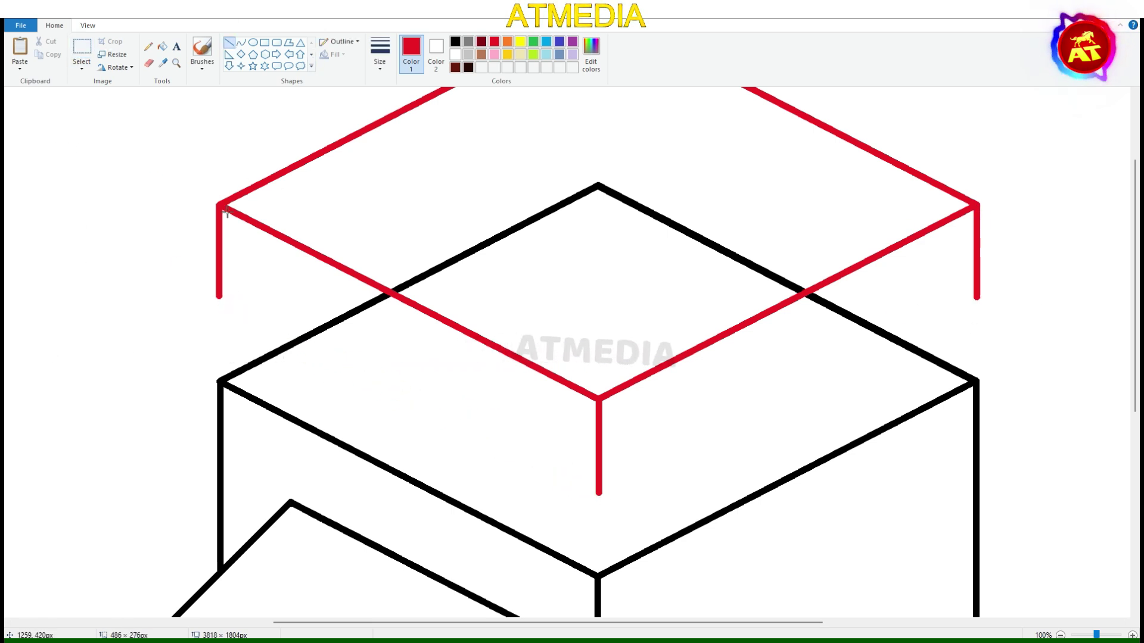
pyautogui.moveTo(219, 295)
pyautogui.mouseDown()
pyautogui.moveTo(598, 492)
pyautogui.moveTo(976, 298)
pyautogui.mouseUp()
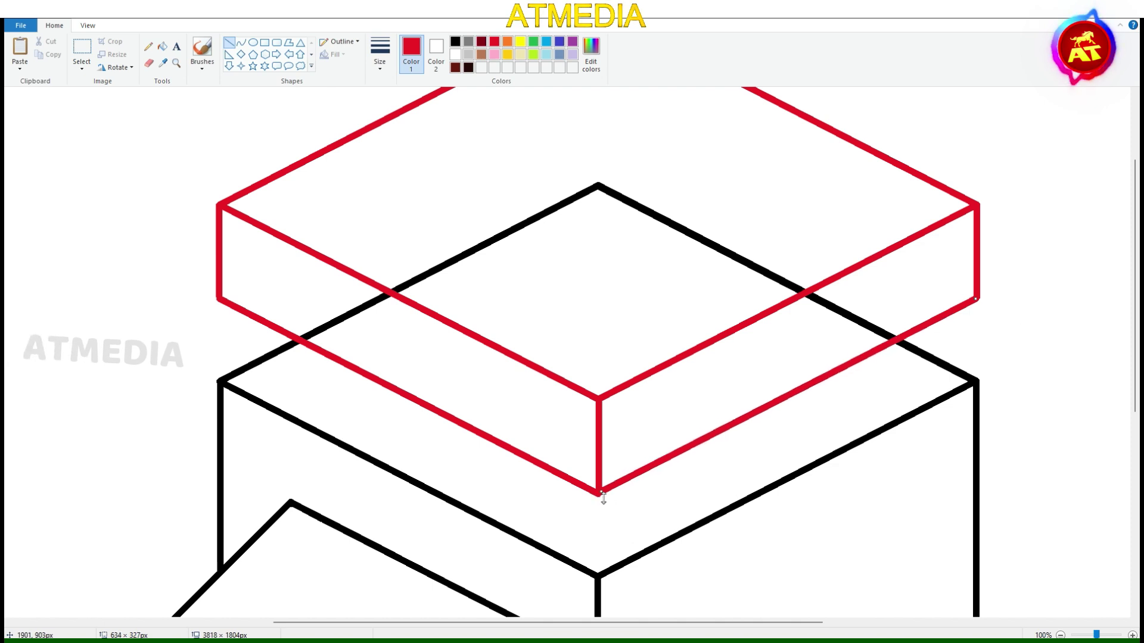
# Fill the black cube edges crossing the red slab's two side faces with white
pyautogui.click(162, 46)
pyautogui.click(455, 54)
pyautogui.click(344, 316)
pyautogui.click(850, 316)
# Draw a smaller red diamond about 729 × 371 px and centre it on the slab's top face
pyautogui.scroll(3, 653, 379)
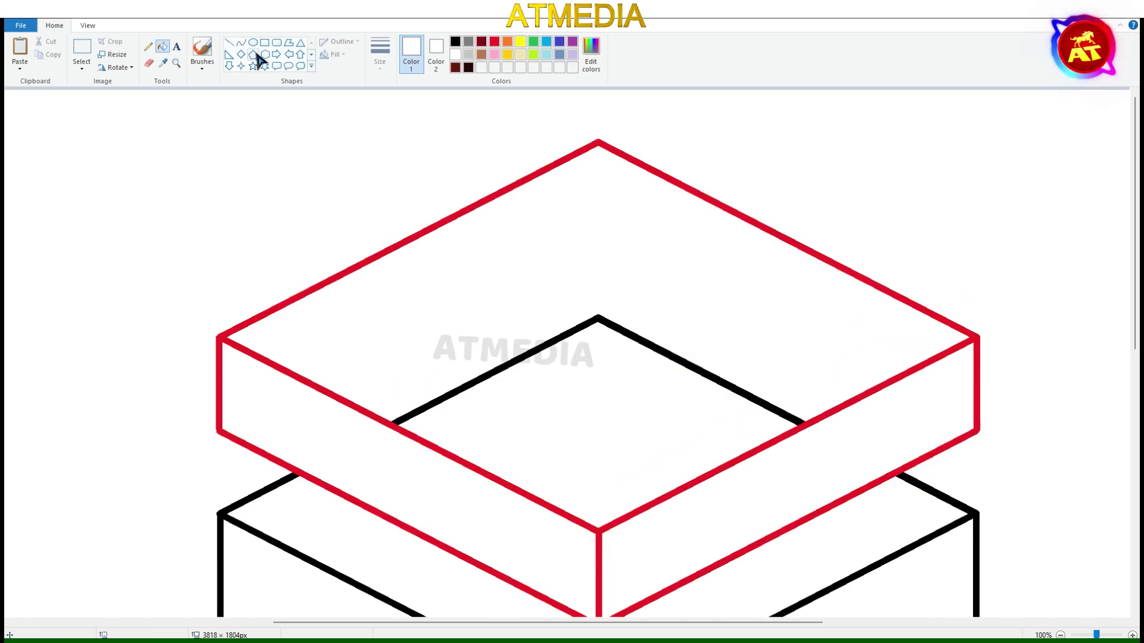
pyautogui.click(241, 54)
pyautogui.click(494, 41)
pyautogui.moveTo(384, 143)
pyautogui.mouseDown()
pyautogui.moveTo(812, 434)
pyautogui.moveTo(814, 361)
pyautogui.mouseUp()
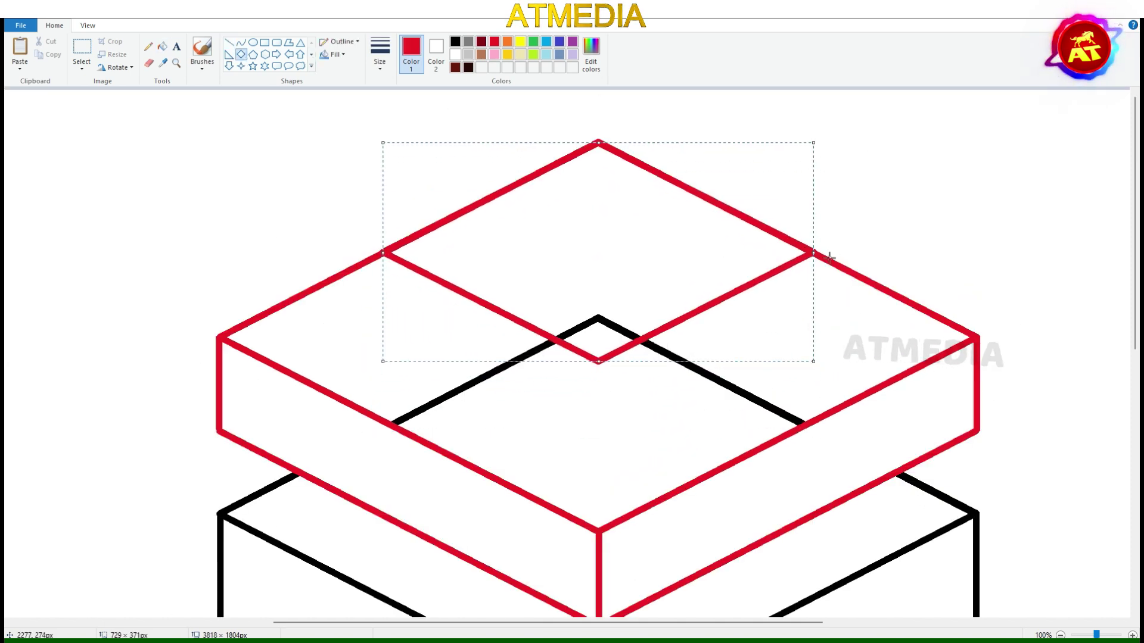
pyautogui.moveTo(567, 278); pyautogui.dragTo(566, 359)
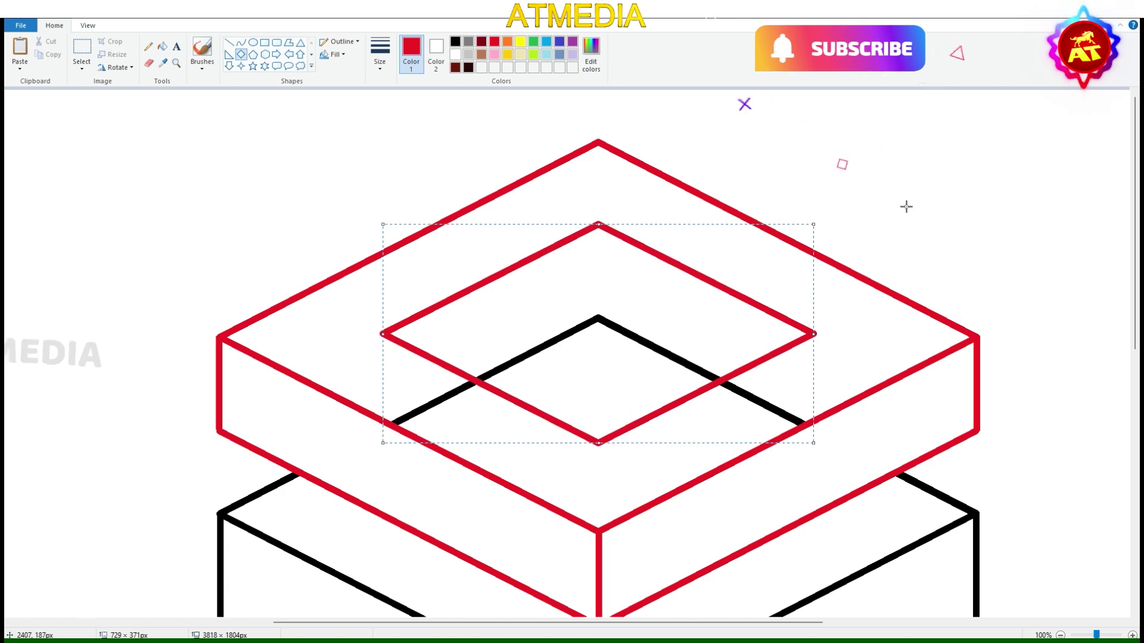
# Fill the cube edges between the two red diamonds with white and undo the whitening inside the inner diamond
pyautogui.click(162, 46)
pyautogui.click(455, 54)
pyautogui.click(566, 334)
pyautogui.click(763, 403)
pyautogui.click(435, 402)
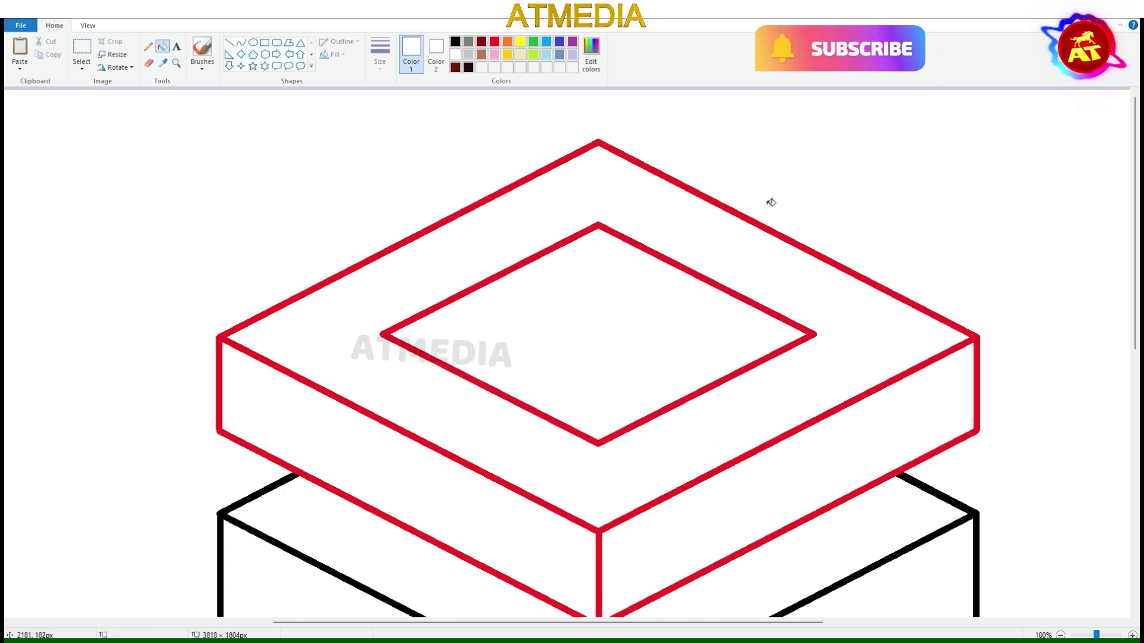
pyautogui.scroll(-1, 771, 202)
pyautogui.hotkey('ctrl', 'z')
# Draw the inner corner of the slab's opening in black with a short vertical line and two sloped lines about 271 × 138 px
pyautogui.scroll(1, 602, 268)
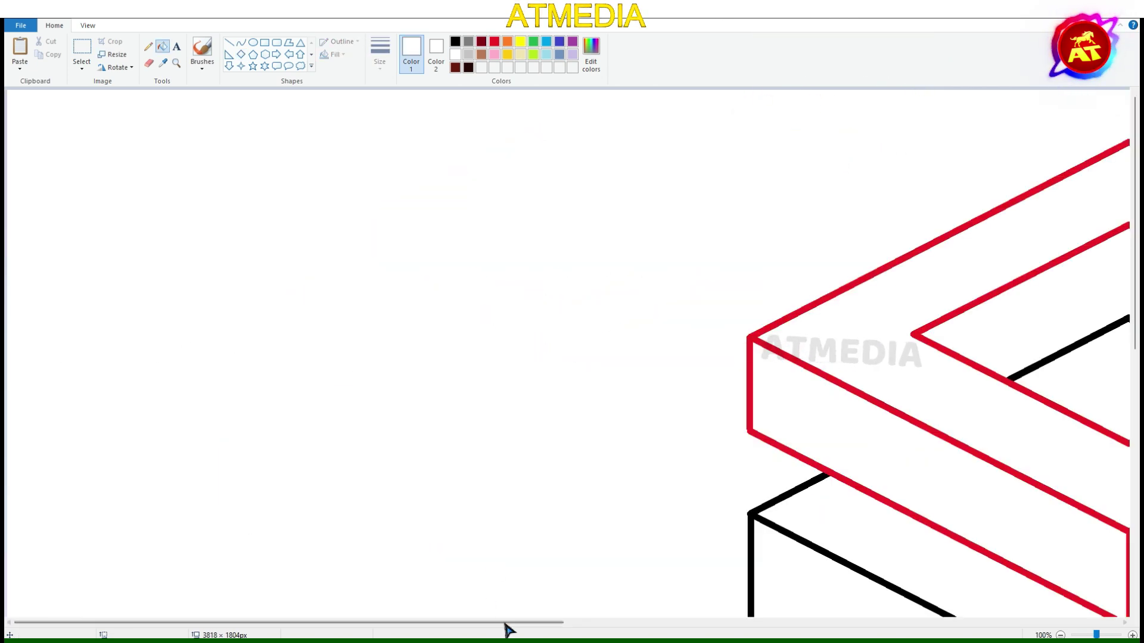
pyautogui.moveTo(508, 623); pyautogui.dragTo(839, 623)
pyautogui.click(229, 42)
pyautogui.click(467, 67)
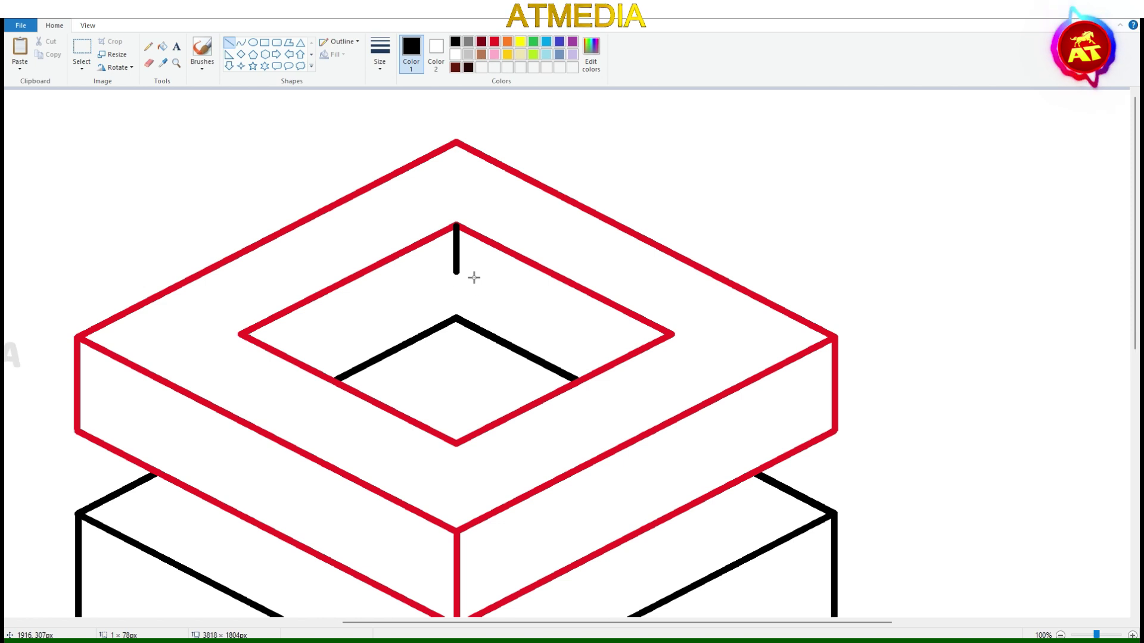
pyautogui.moveTo(456, 273); pyautogui.dragTo(292, 360)
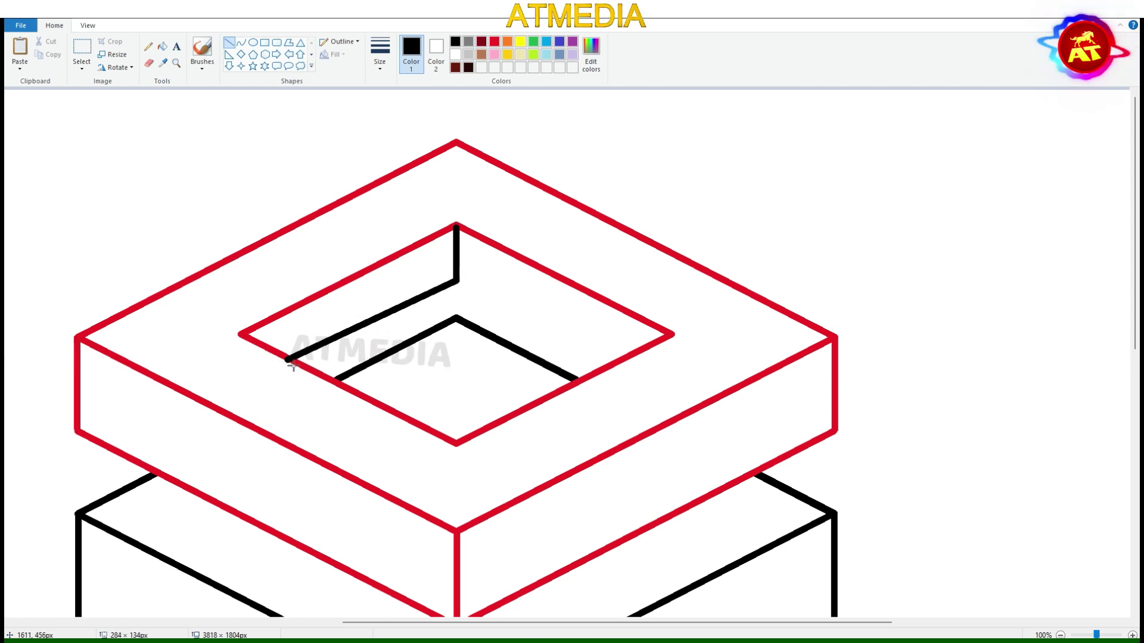
pyautogui.moveTo(490, 300); pyautogui.dragTo(616, 363)
# Recolour the slab's red outlines black
pyautogui.click(162, 46)
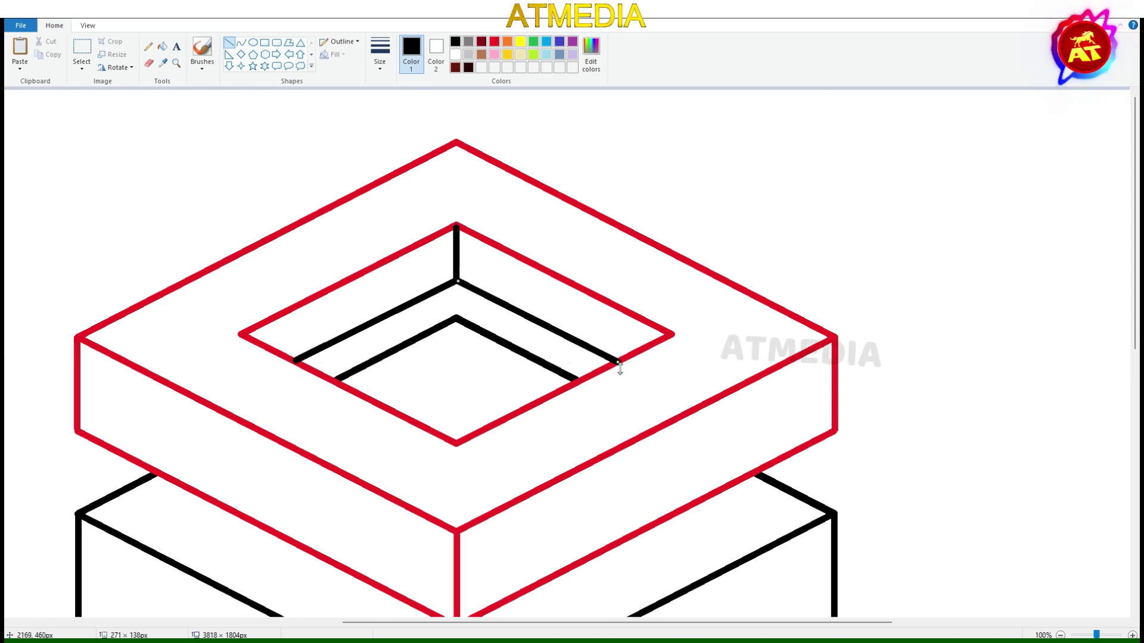
pyautogui.click(297, 304)
pyautogui.scroll(-1, 300, 267)
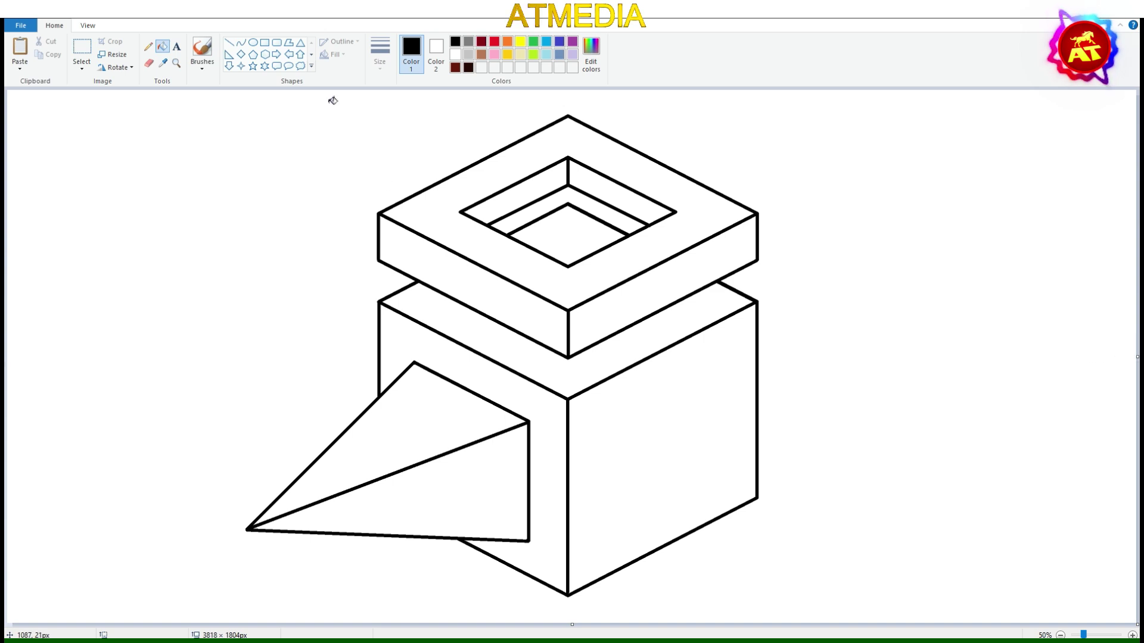
pyautogui.click(82, 68)
pyautogui.click(113, 111)
pyautogui.moveTo(549, 357)
pyautogui.mouseDown()
pyautogui.moveTo(807, 298)
pyautogui.moveTo(858, 310)
pyautogui.mouseUp()
pyautogui.click(29, 63)
pyautogui.click(230, 43)
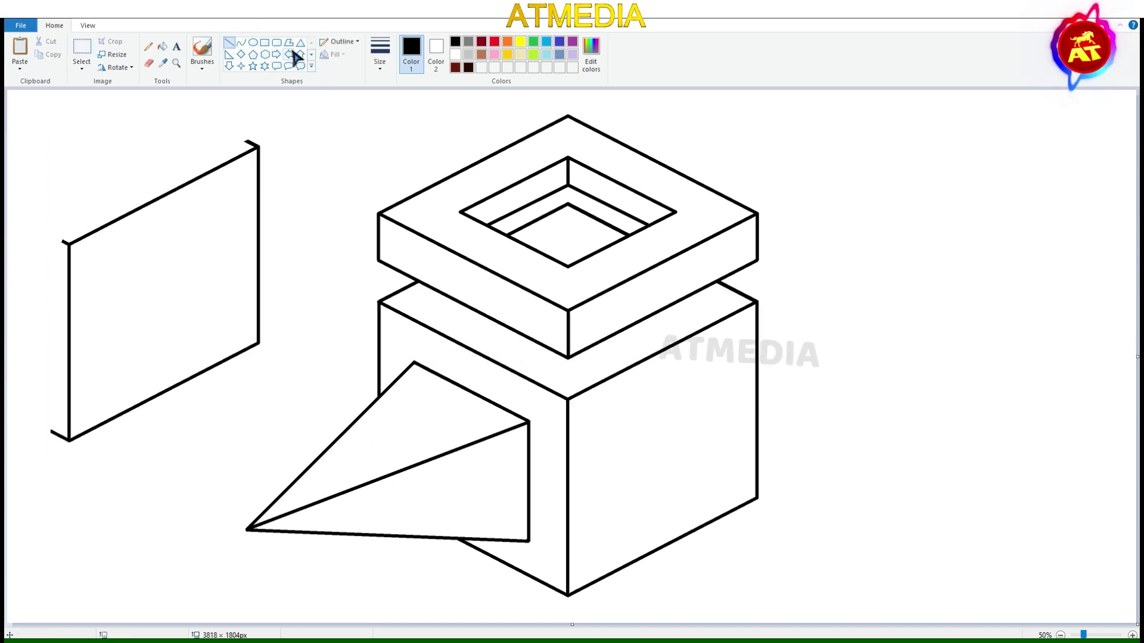
pyautogui.hotkey('ctrl', 'z')
# Copy the cube's right face with stubs of its adjoining edges and place the copy in the empty area beside the figure
pyautogui.moveTo(505, 558); pyautogui.dragTo(838, 400)
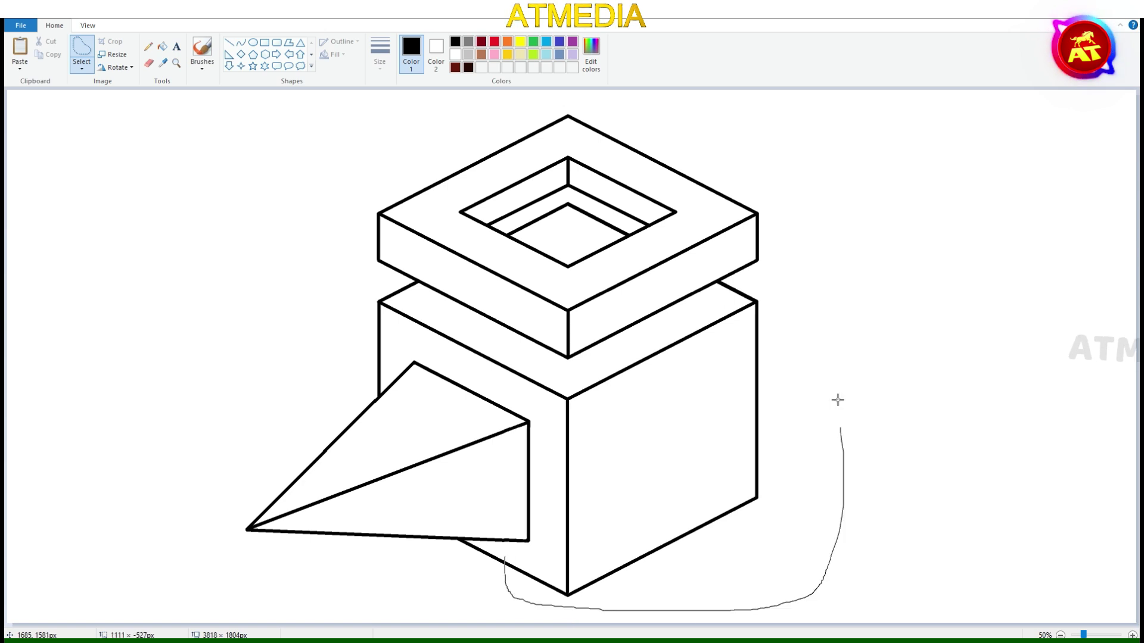
pyautogui.moveTo(567, 376); pyautogui.dragTo(536, 554)
pyautogui.hotkey('ctrl', 'c')
pyautogui.hotkey('ctrl', 'v')
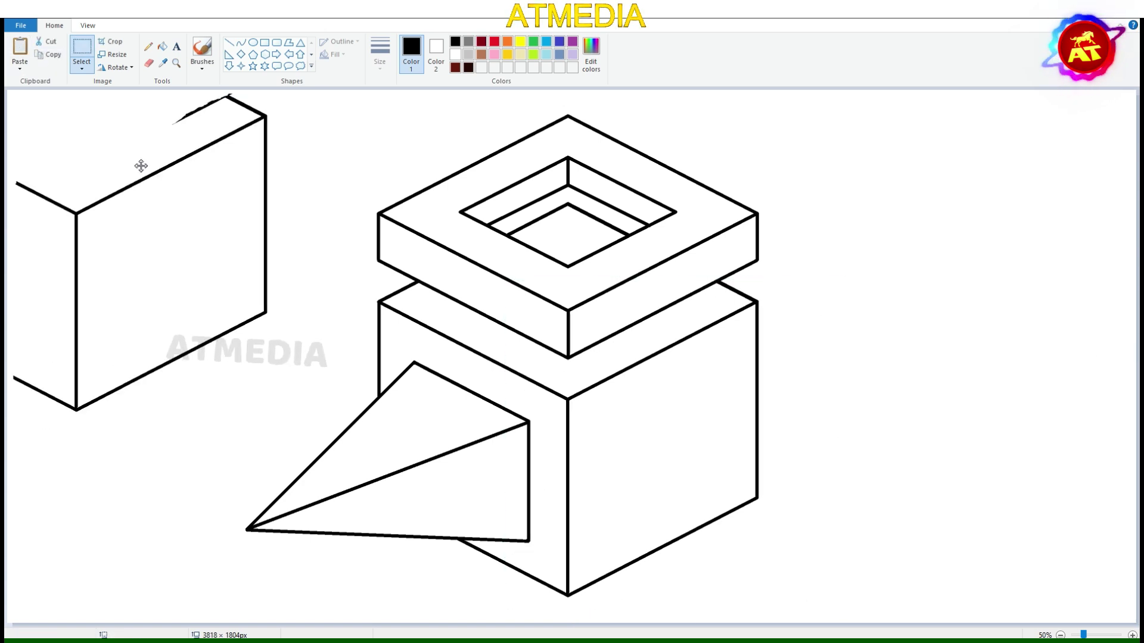
pyautogui.moveTo(141, 166); pyautogui.dragTo(179, 204)
pyautogui.keyDown('ctrl'); pyautogui.scroll(1, 167, 322); pyautogui.keyUp('ctrl')
# Trim the copied face's ragged edge stubs with white and redraw them as three parallel sloped black lines for the block's depth
pyautogui.click(228, 42)
pyautogui.click(455, 54)
pyautogui.moveTo(416, 227); pyautogui.dragTo(546, 166)
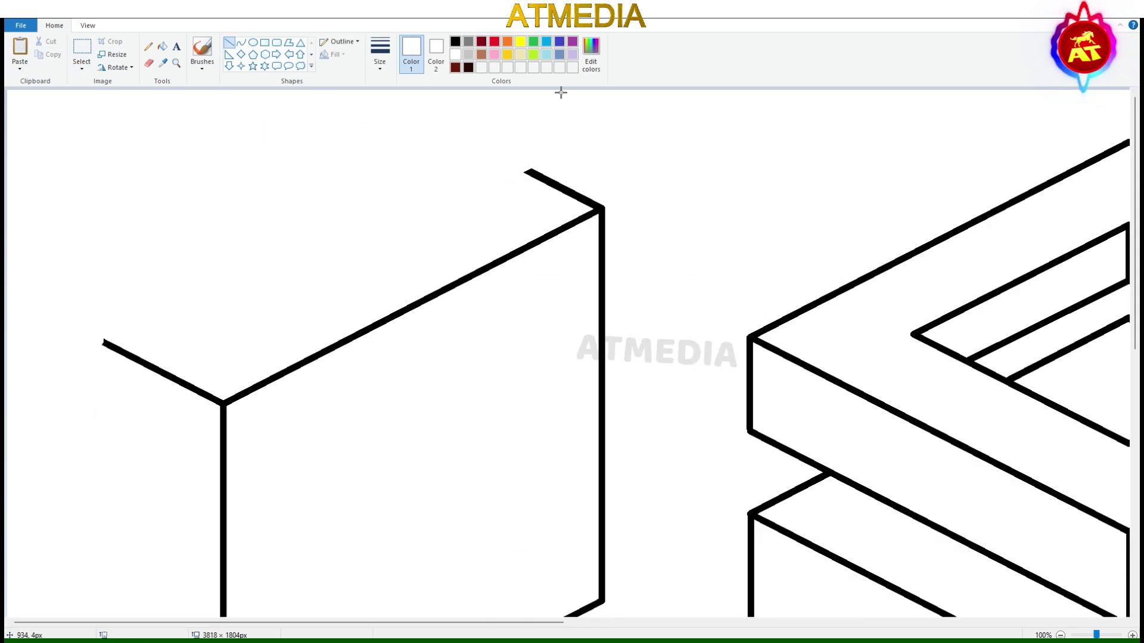
pyautogui.moveTo(96, 343); pyautogui.dragTo(92, 338)
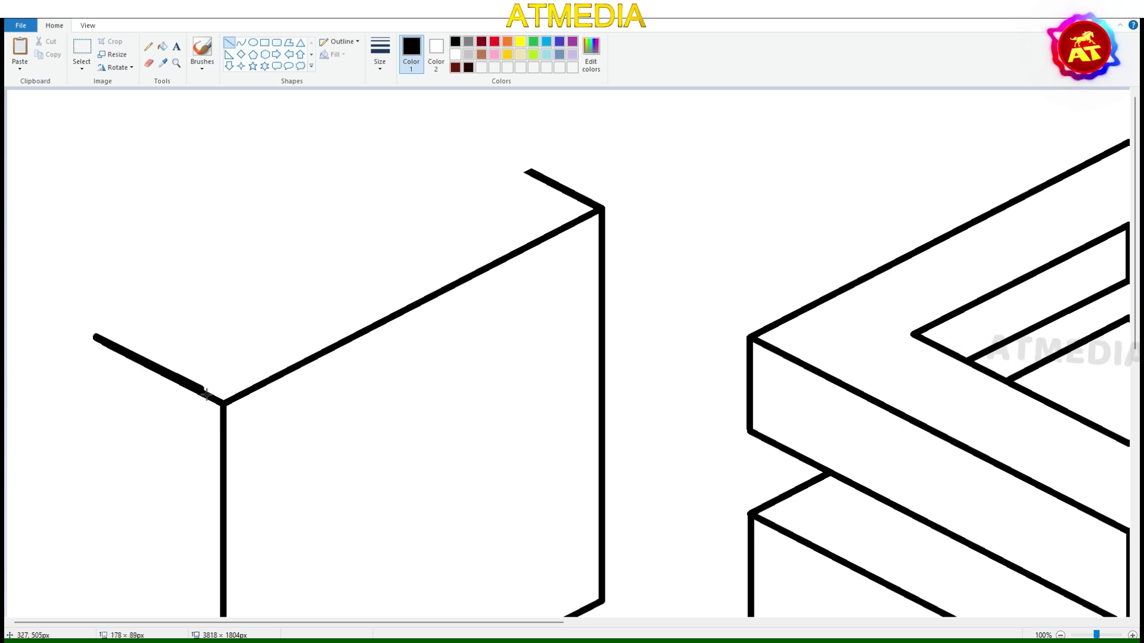
pyautogui.moveTo(198, 344); pyautogui.dragTo(568, 195)
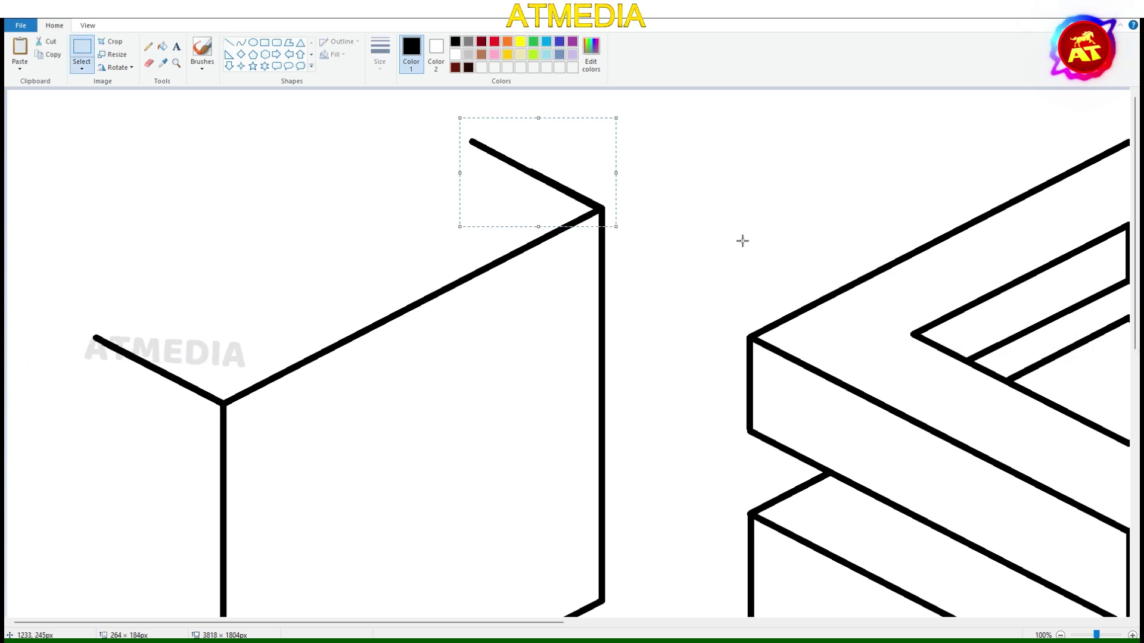
pyautogui.scroll(-3, 743, 240)
pyautogui.click(293, 436)
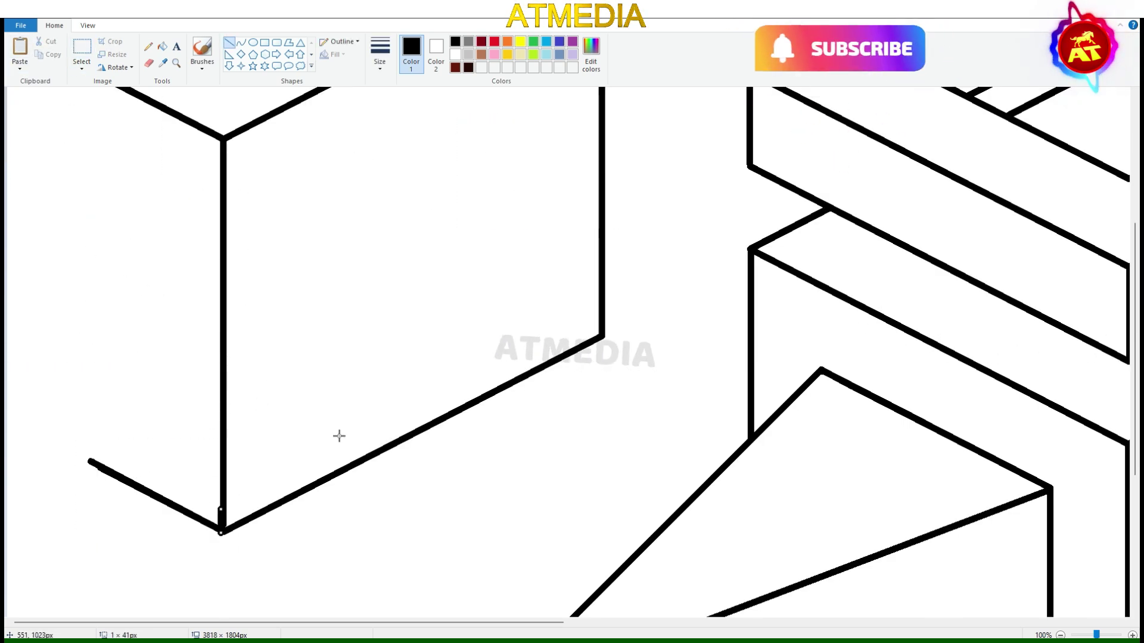
# Draw a black sloped line about 385 × 200 px inside the copied face, parallel to its top edge
pyautogui.scroll(2, 436, 191)
pyautogui.moveTo(290, 247); pyautogui.dragTo(426, 194)
pyautogui.scroll(2, 301, 374)
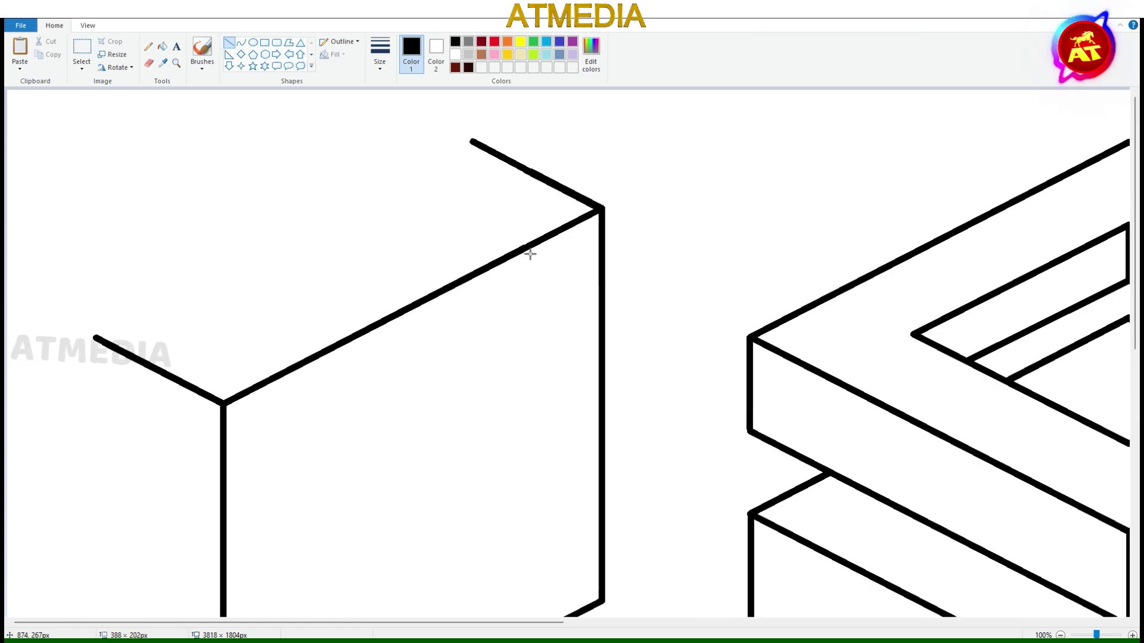
pyautogui.moveTo(530, 254); pyautogui.dragTo(511, 314)
pyautogui.scroll(-2, 541, 314)
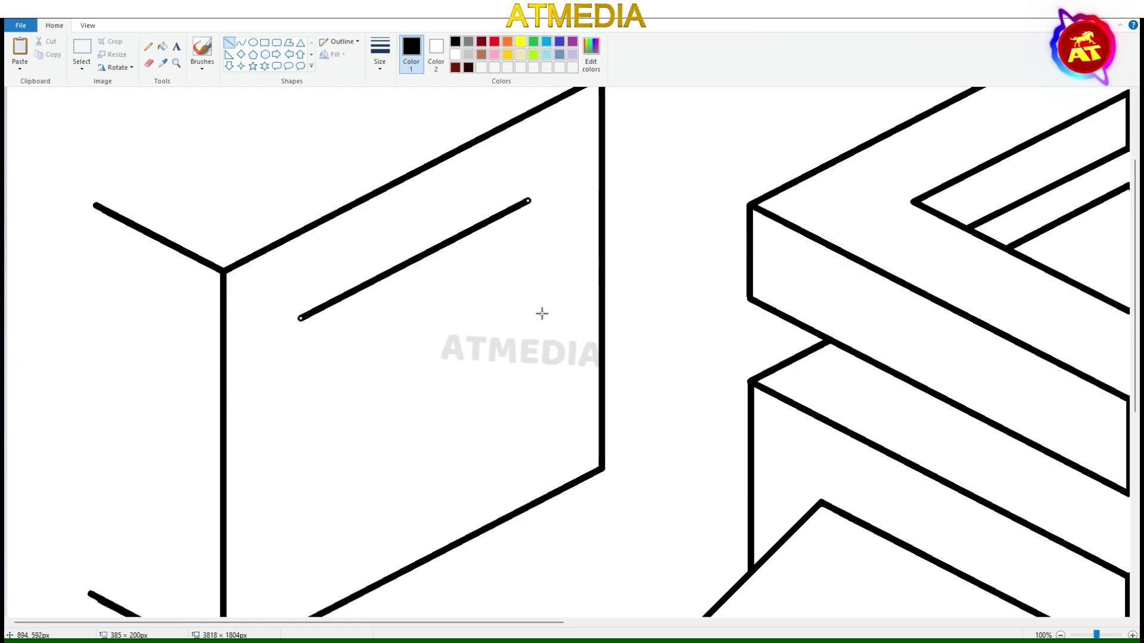
# Copy the inner sloped line and park the copy in the empty space beside the face
pyautogui.click(82, 48)
pyautogui.moveTo(283, 301); pyautogui.dragTo(541, 189)
pyautogui.hotkey('ctrl', 'c')
pyautogui.hotkey('ctrl', 'v')
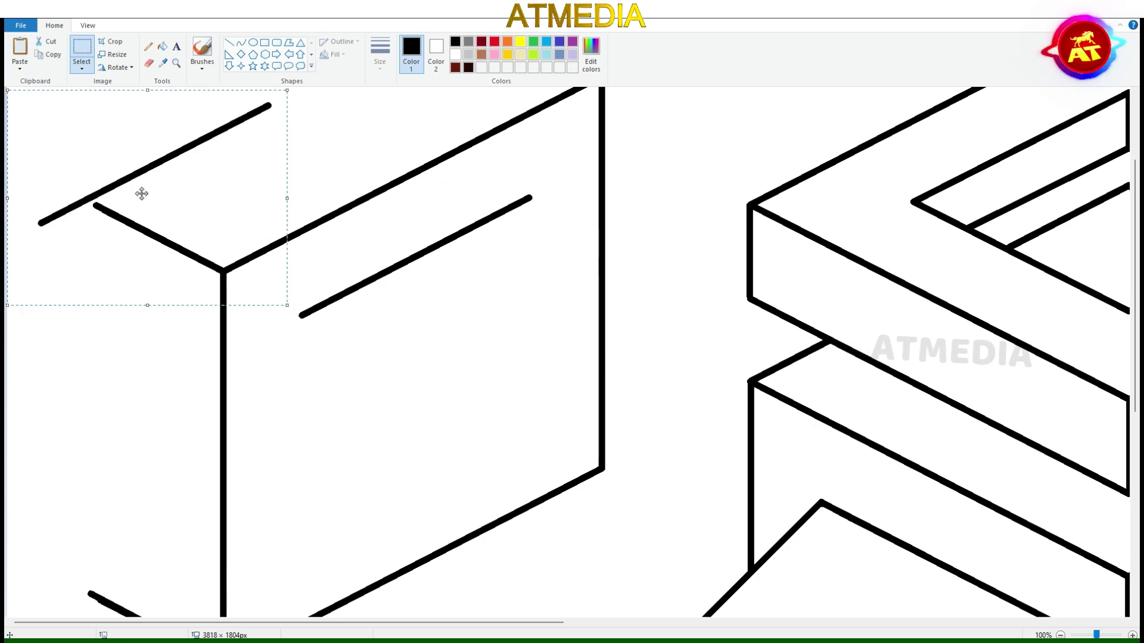
pyautogui.moveTo(141, 193); pyautogui.dragTo(791, 135)
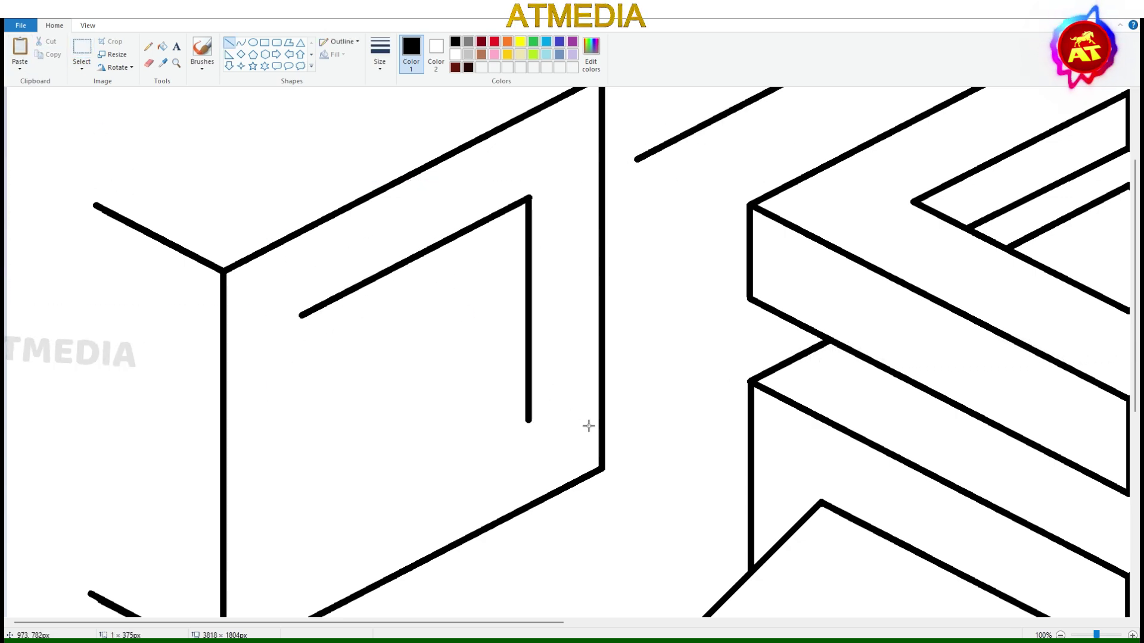
# Move the copied line to the inner vertical line's lower end and close the inner parallelogram with a vertical line about 399 px long
pyautogui.scroll(2, 648, 339)
pyautogui.click(81, 48)
pyautogui.moveTo(620, 124); pyautogui.dragTo(887, 325)
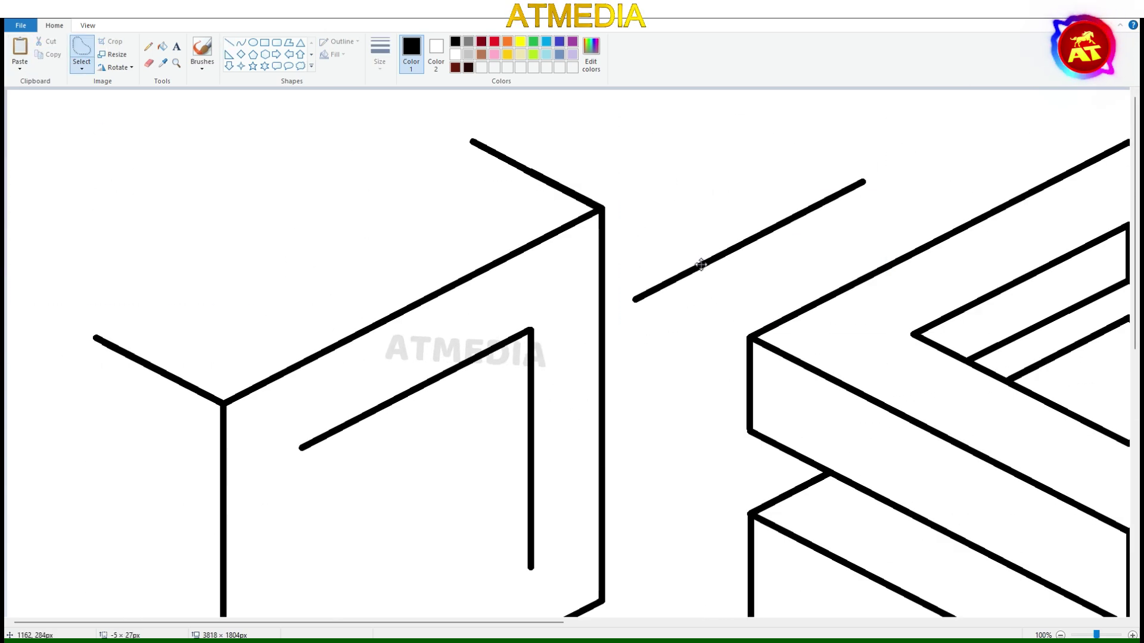
pyautogui.scroll(-4, 704, 263)
pyautogui.moveTo(705, 263); pyautogui.dragTo(534, 430)
pyautogui.click(229, 42)
pyautogui.moveTo(300, 183); pyautogui.dragTo(301, 422)
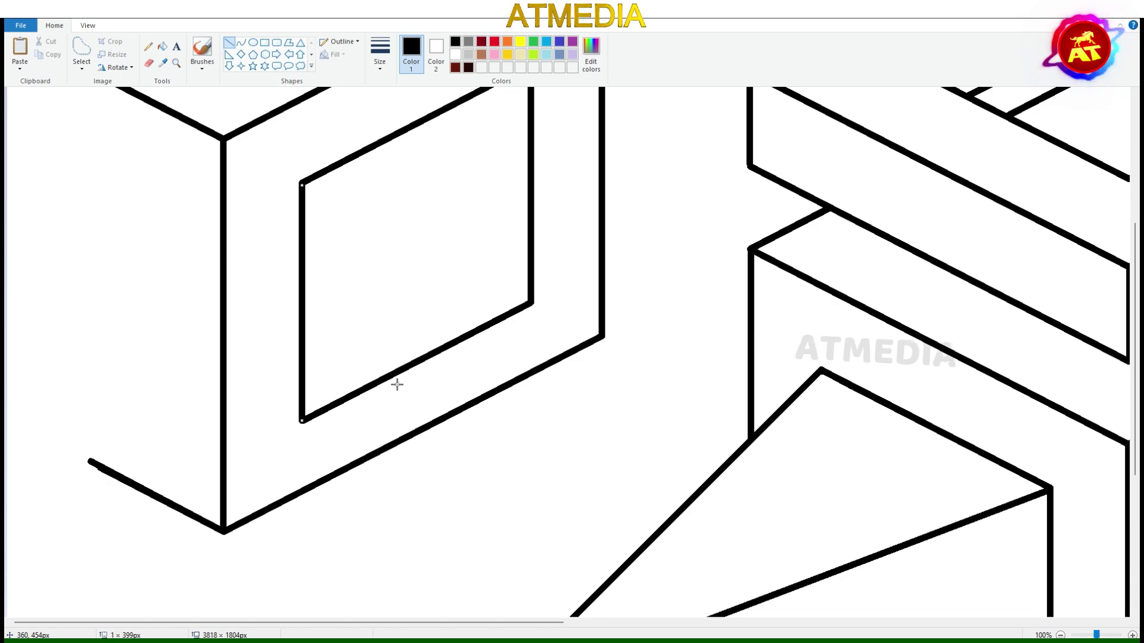
# Close the block by drawing its back top edge and its far left vertical edge about 646 px long
pyautogui.scroll(-2, 339, 373)
pyautogui.scroll(2, 89, 250)
pyautogui.scroll(-5, 90, 250)
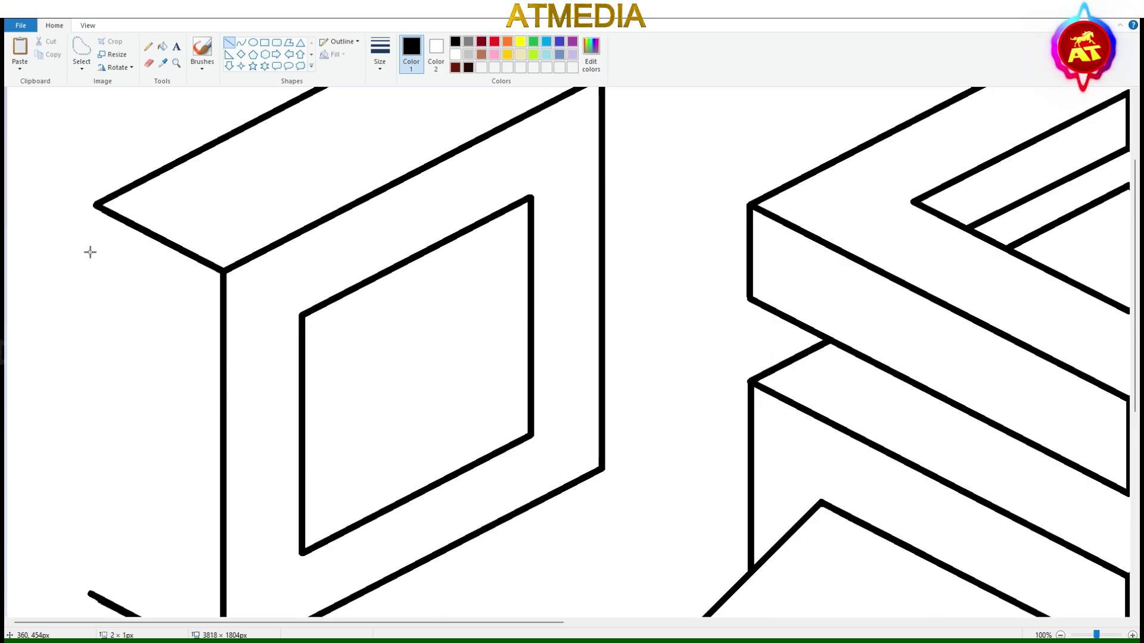
pyautogui.moveTo(89, 462); pyautogui.dragTo(127, 477)
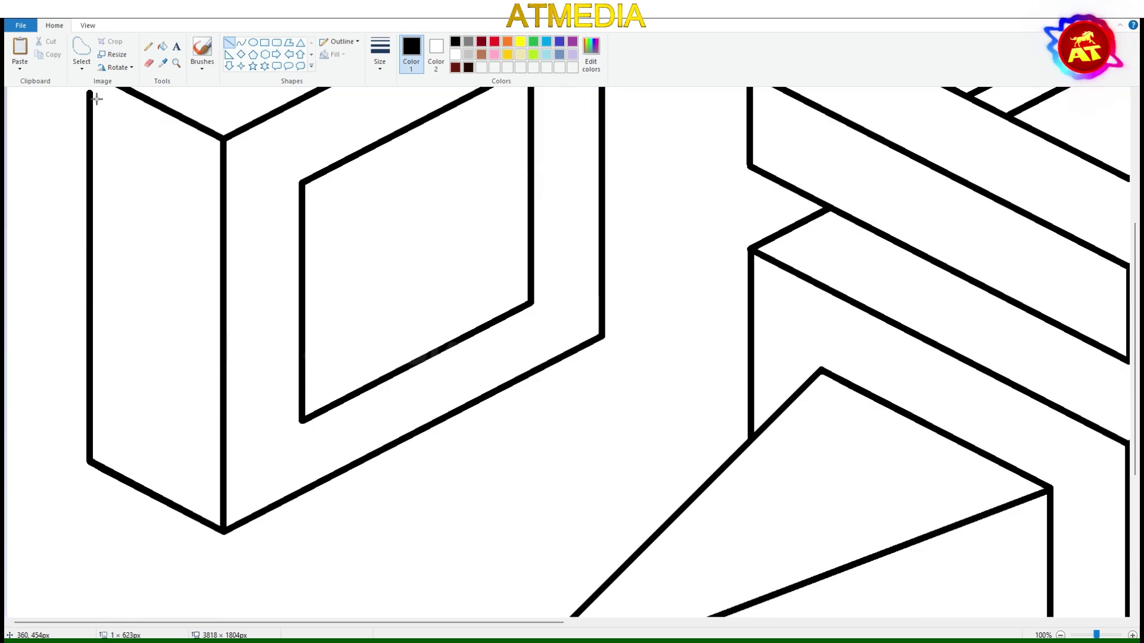
pyautogui.scroll(2, 147, 318)
pyautogui.hotkey('ctrl', 'z')
pyautogui.scroll(-2, 166, 379)
pyautogui.scroll(2, 153, 324)
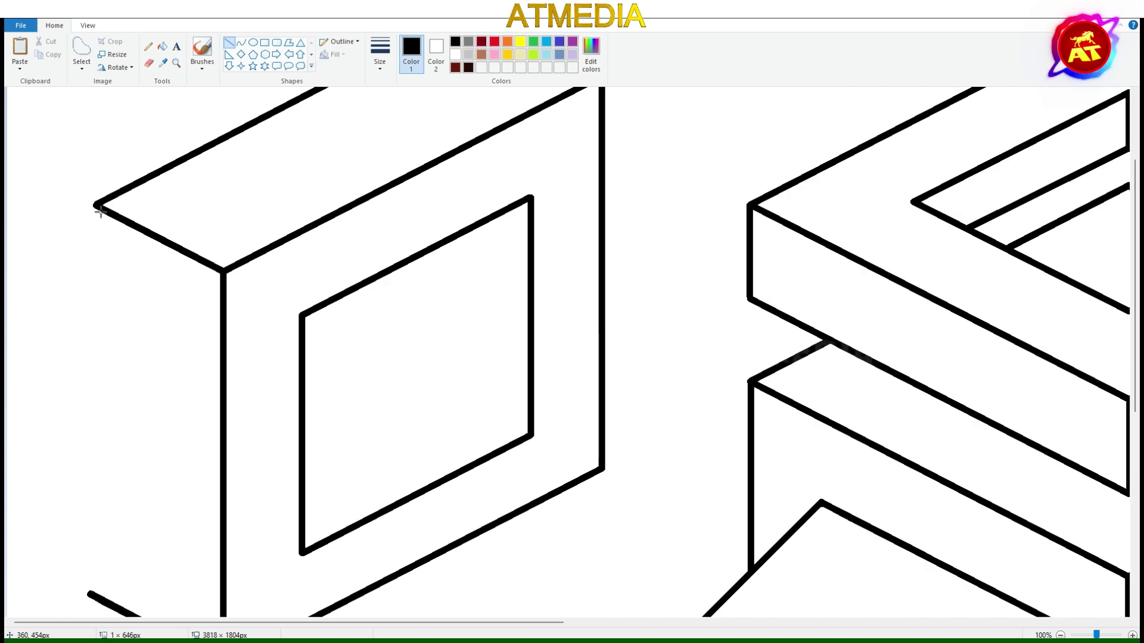
pyautogui.scroll(-2, 314, 470)
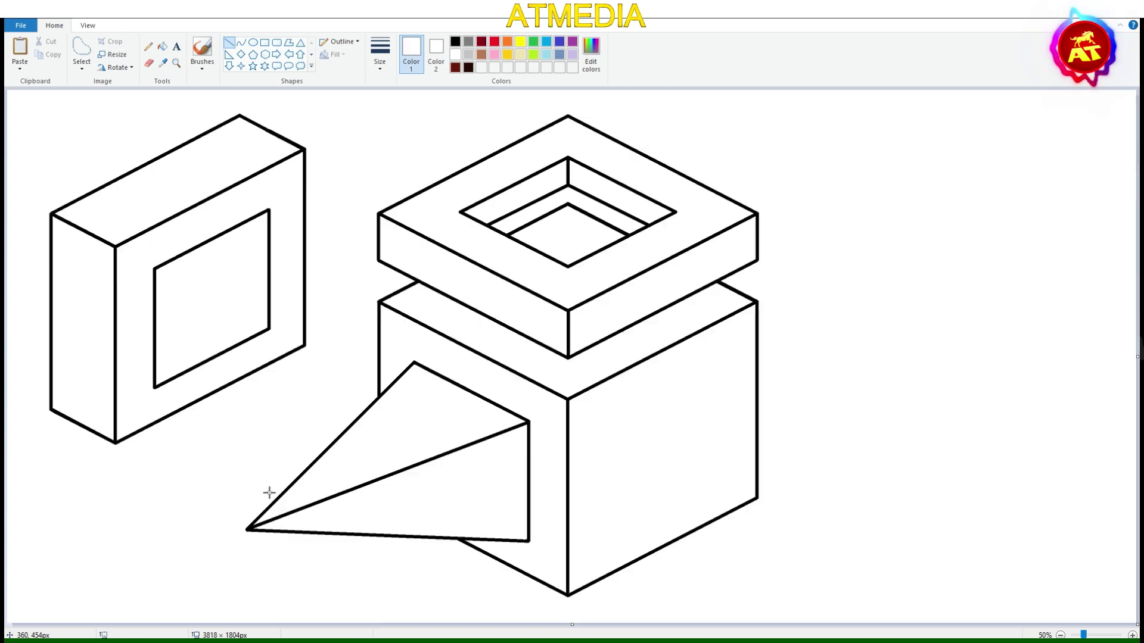
# Build a small black parallelogram beside the block from two sloped lines about 152 × 83 px joined by two vertical lines
pyautogui.scroll(2, 245, 465)
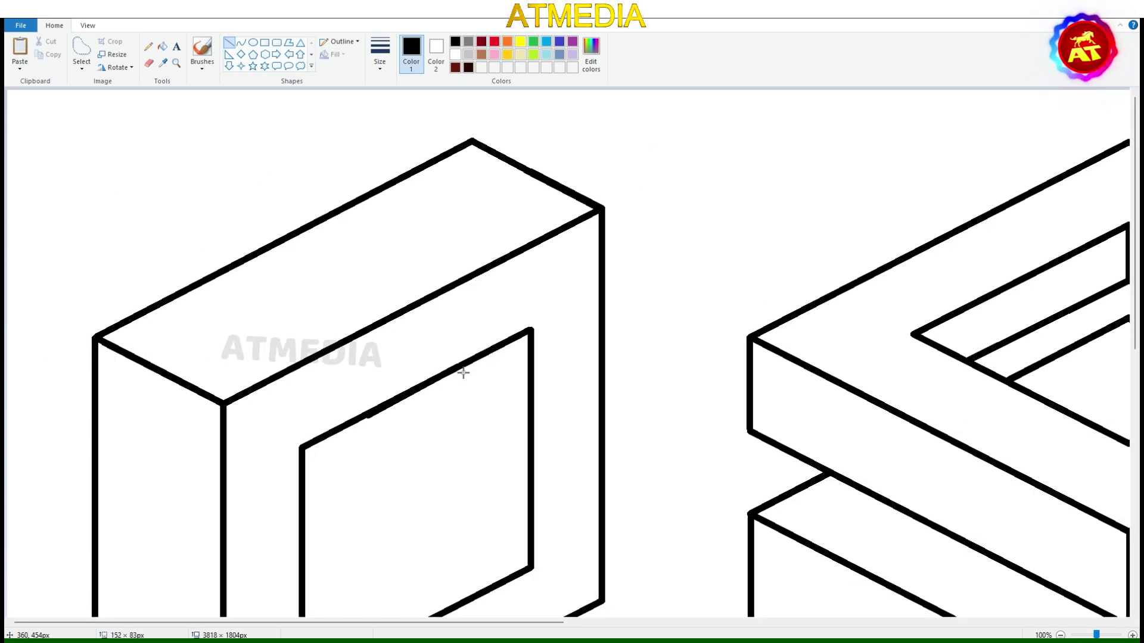
pyautogui.moveTo(468, 397); pyautogui.dragTo(661, 256)
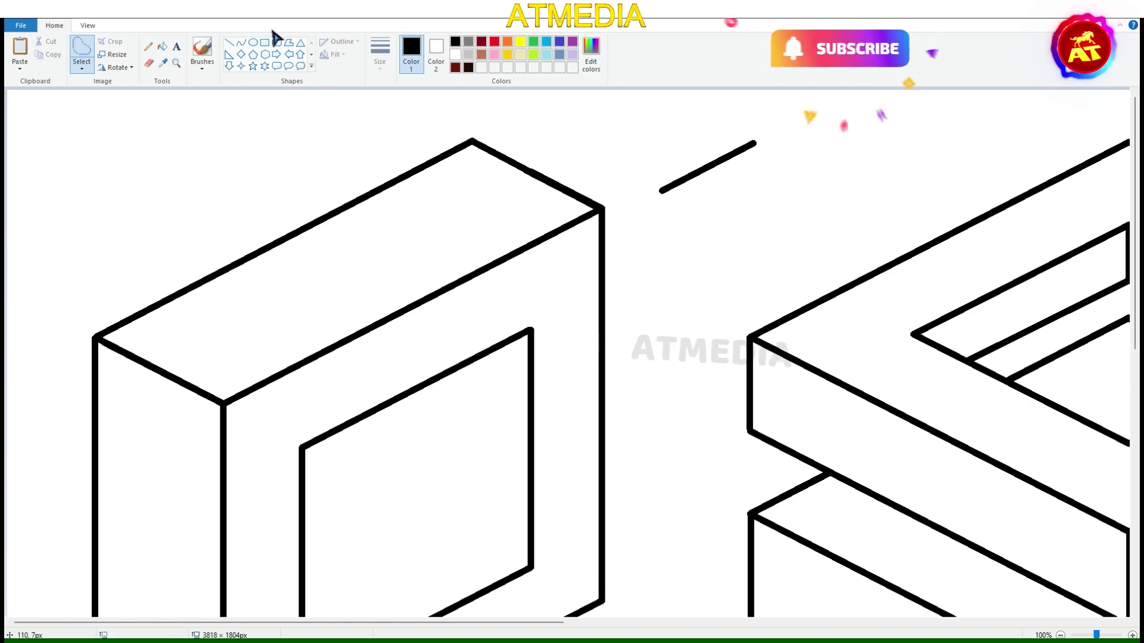
pyautogui.moveTo(755, 144); pyautogui.dragTo(754, 215)
pyautogui.hotkey('ctrl', 'v')
pyautogui.moveTo(46, 127); pyautogui.dragTo(699, 273)
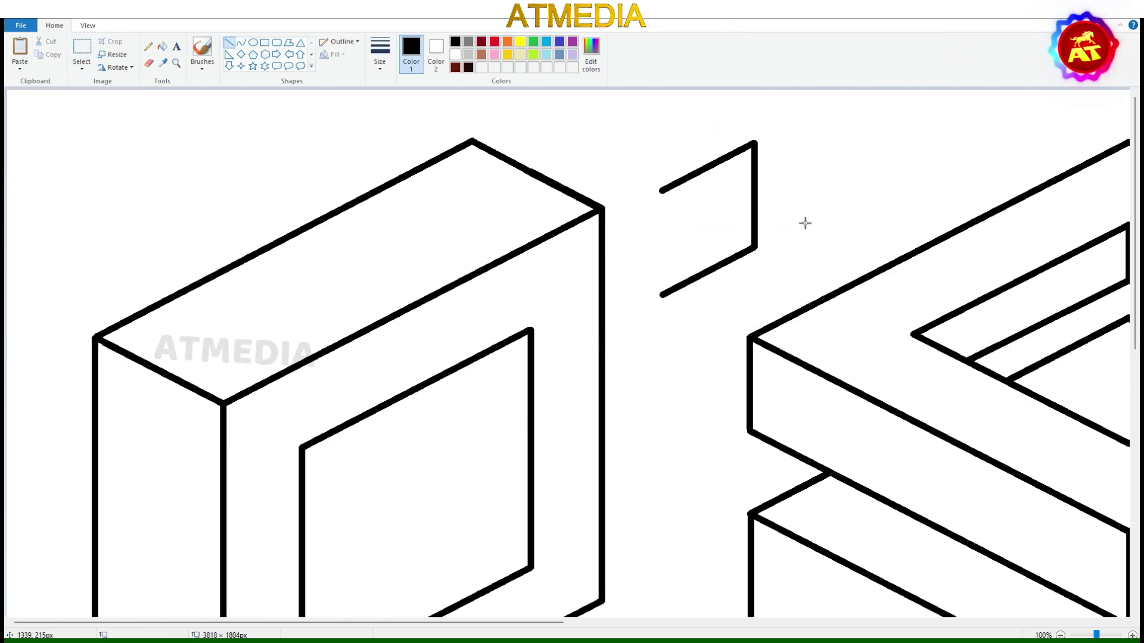
pyautogui.moveTo(661, 190); pyautogui.dragTo(661, 294)
# Move the block to the empty area on the far side of the cube and recolour its outlines red
pyautogui.scroll(-1, 689, 299)
pyautogui.click(81, 54)
pyautogui.moveTo(25, 102); pyautogui.dragTo(283, 460)
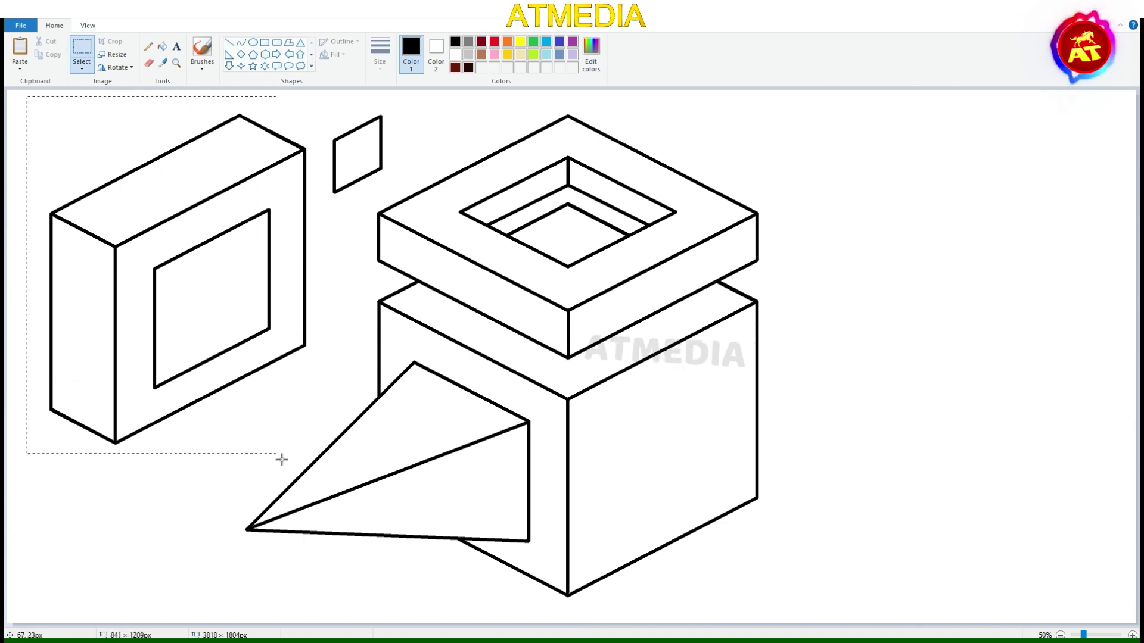
pyautogui.moveTo(227, 367)
pyautogui.mouseDown()
pyautogui.moveTo(662, 529)
pyautogui.moveTo(814, 546)
pyautogui.moveTo(1019, 453)
pyautogui.mouseUp()
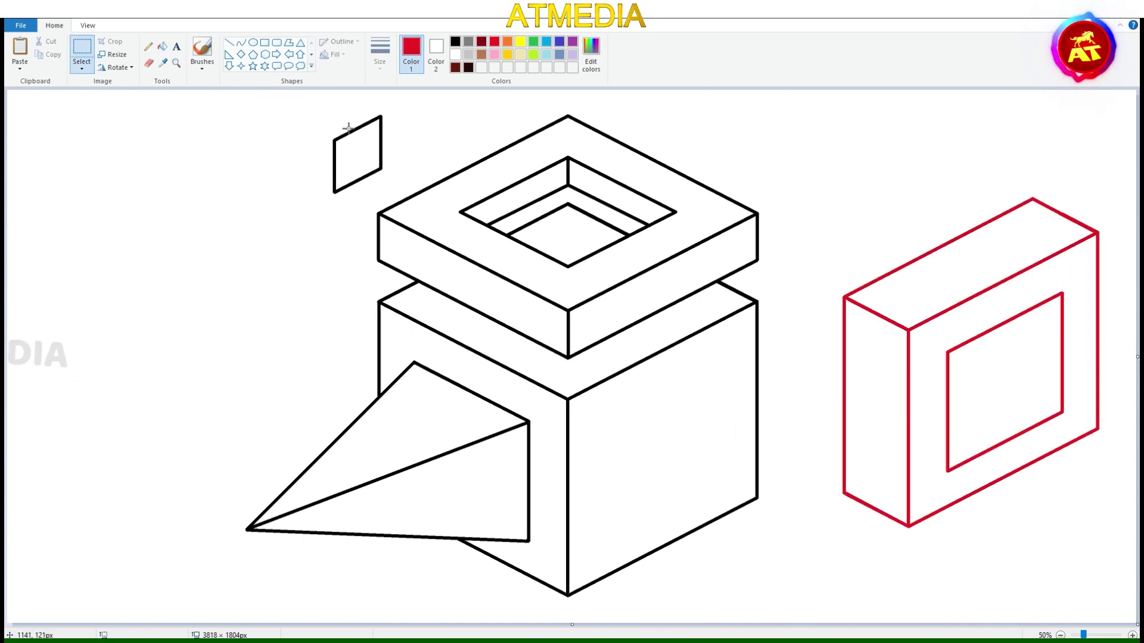
# Move the small parallelogram to the canvas's upper-left corner and shift the cube figure slightly up and to the left
pyautogui.moveTo(324, 108); pyautogui.dragTo(393, 203)
pyautogui.moveTo(358, 155); pyautogui.dragTo(51, 143)
pyautogui.moveTo(191, 102); pyautogui.dragTo(779, 625)
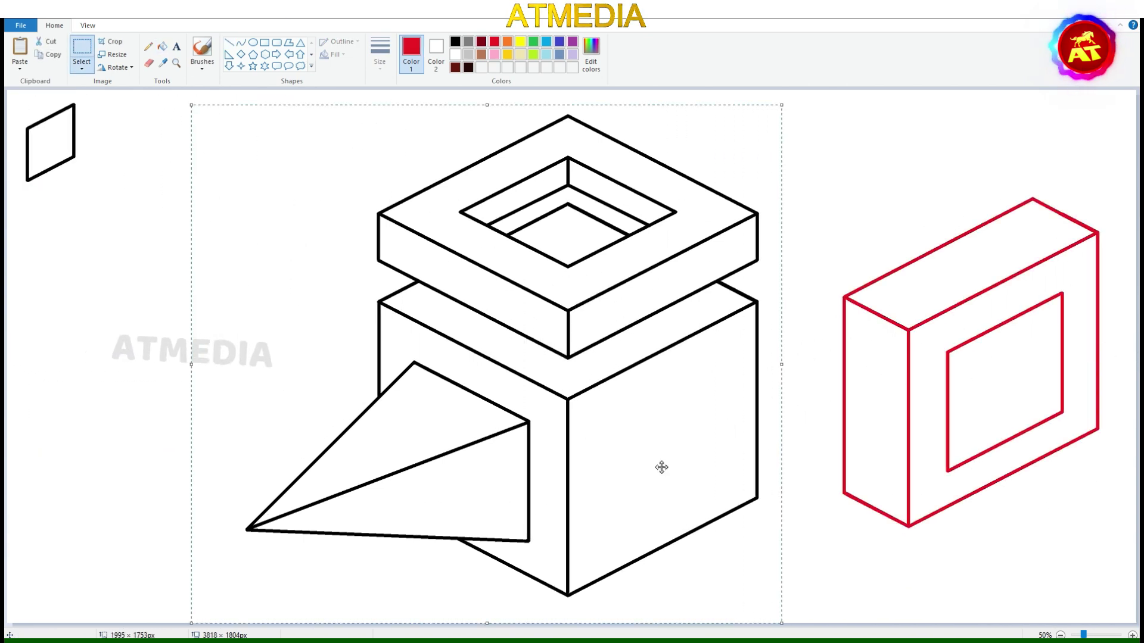
pyautogui.moveTo(659, 467); pyautogui.dragTo(623, 446)
# Move the red block over the lower part of the cube's right face and nudge it 10 px left and 6 px down
pyautogui.moveTo(789, 141); pyautogui.dragTo(1135, 569)
pyautogui.moveTo(1007, 417)
pyautogui.mouseDown()
pyautogui.moveTo(745, 494)
pyautogui.moveTo(751, 503)
pyautogui.moveTo(737, 510)
pyautogui.mouseUp()
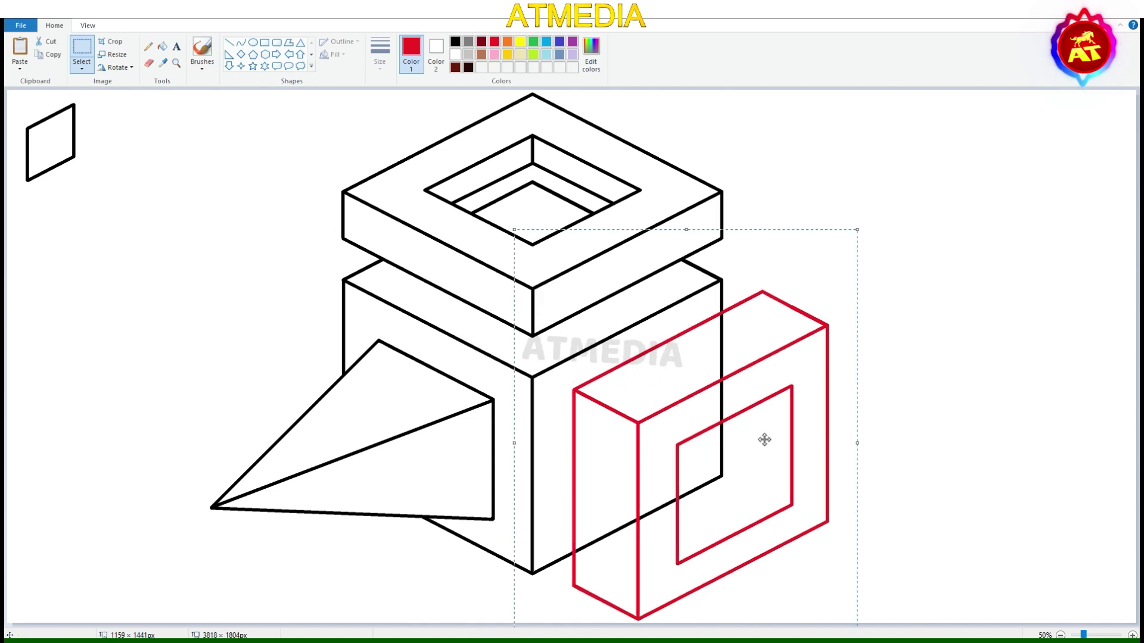
pyautogui.moveTo(765, 440); pyautogui.dragTo(766, 440)
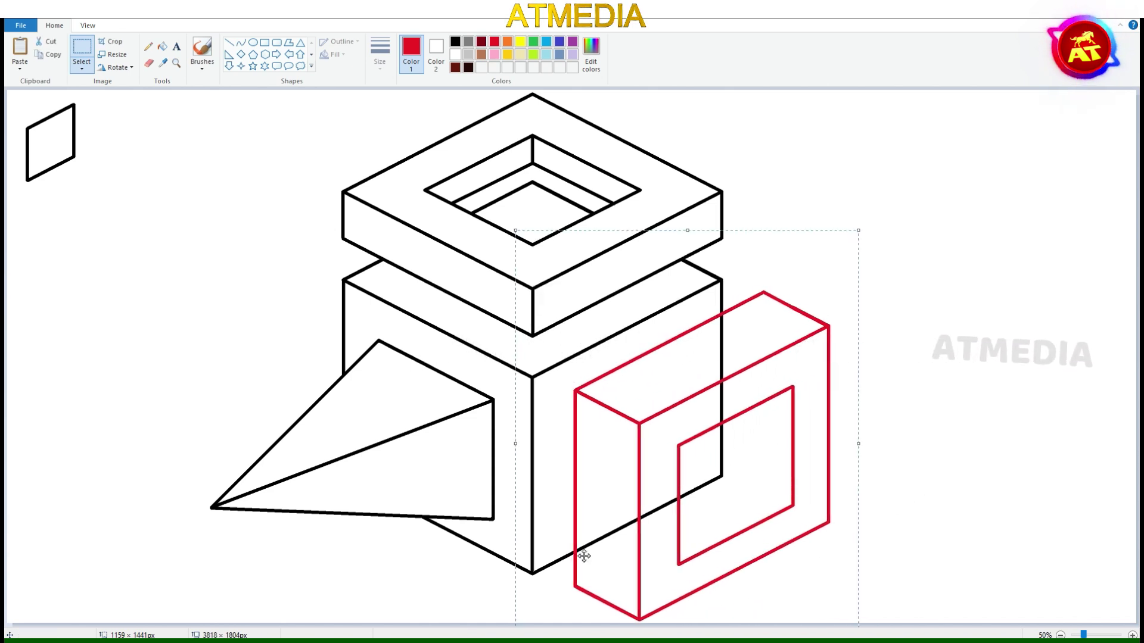
pyautogui.press('Left')
pyautogui.press('Left')
pyautogui.press('Left')
pyautogui.press('Left')
pyautogui.press('Left')
pyautogui.press('Left')
pyautogui.press('Left')
pyautogui.press('Left')
pyautogui.press('Left')
pyautogui.press('Left')
pyautogui.press('Down')
pyautogui.press('Down')
pyautogui.press('Down')
pyautogui.press('Down')
pyautogui.press('Down')
pyautogui.press('Down')
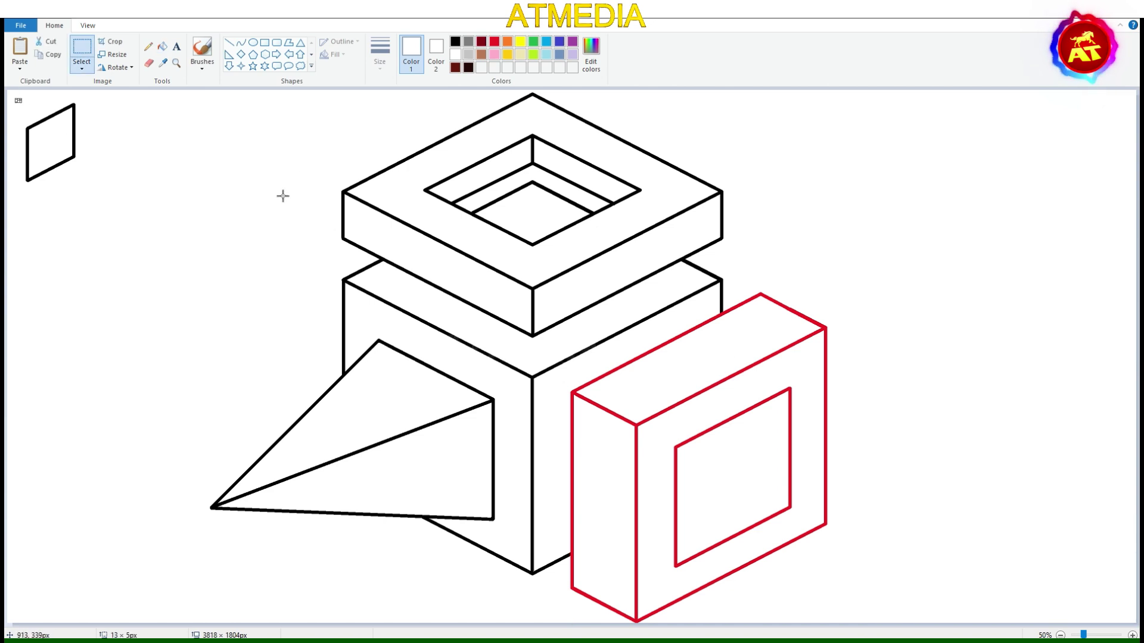
# Recolour the red block's outer outlines black and undo the last misplaced fill
pyautogui.click(162, 46)
pyautogui.click(636, 506)
pyautogui.click(715, 403)
pyautogui.hotkey('ctrl', 'z')
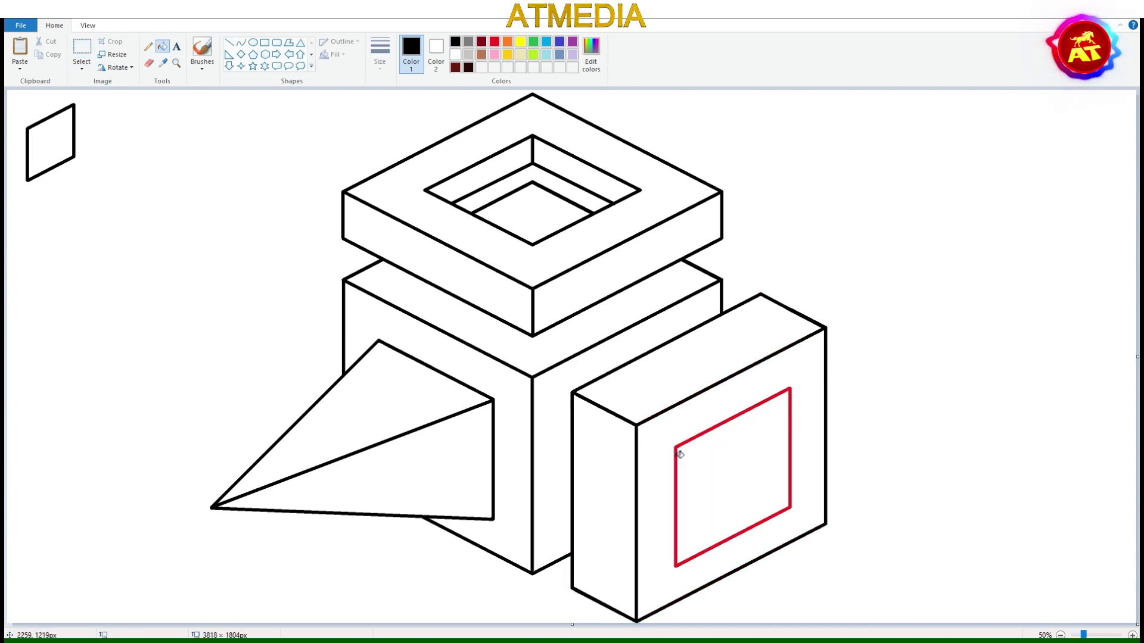
# Draw a red line along the block's depth direction from the inner parallelogram's upper-left corner to just beyond the block's lower-right corner
pyautogui.moveTo(576, 398); pyautogui.dragTo(796, 516)
pyautogui.moveTo(686, 456); pyautogui.dragTo(788, 510)
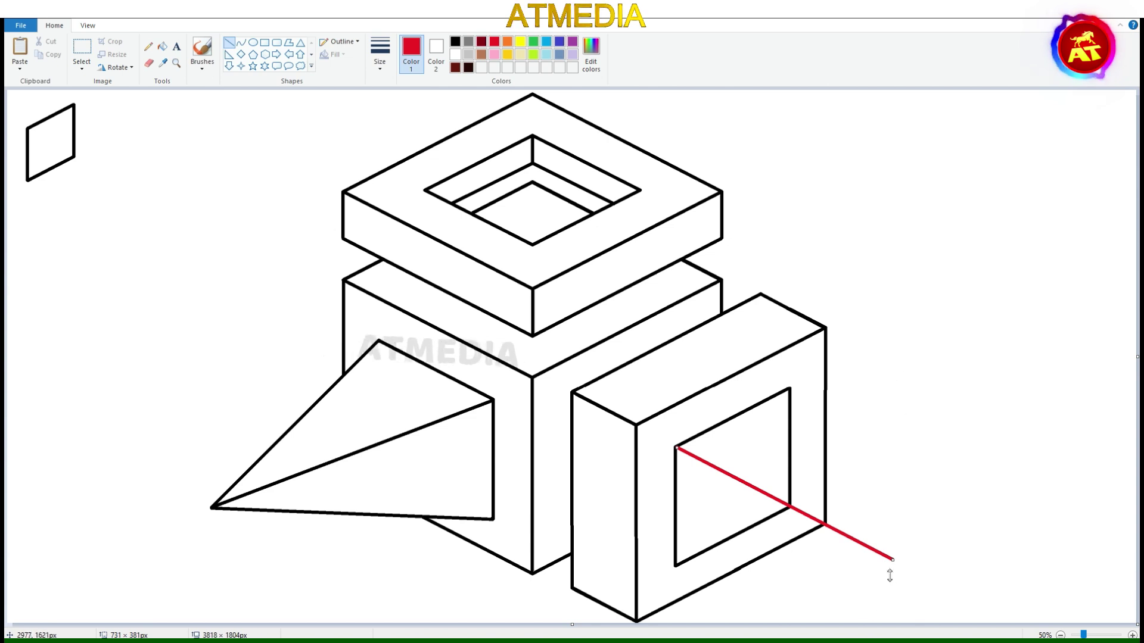
pyautogui.moveTo(890, 576); pyautogui.dragTo(837, 531)
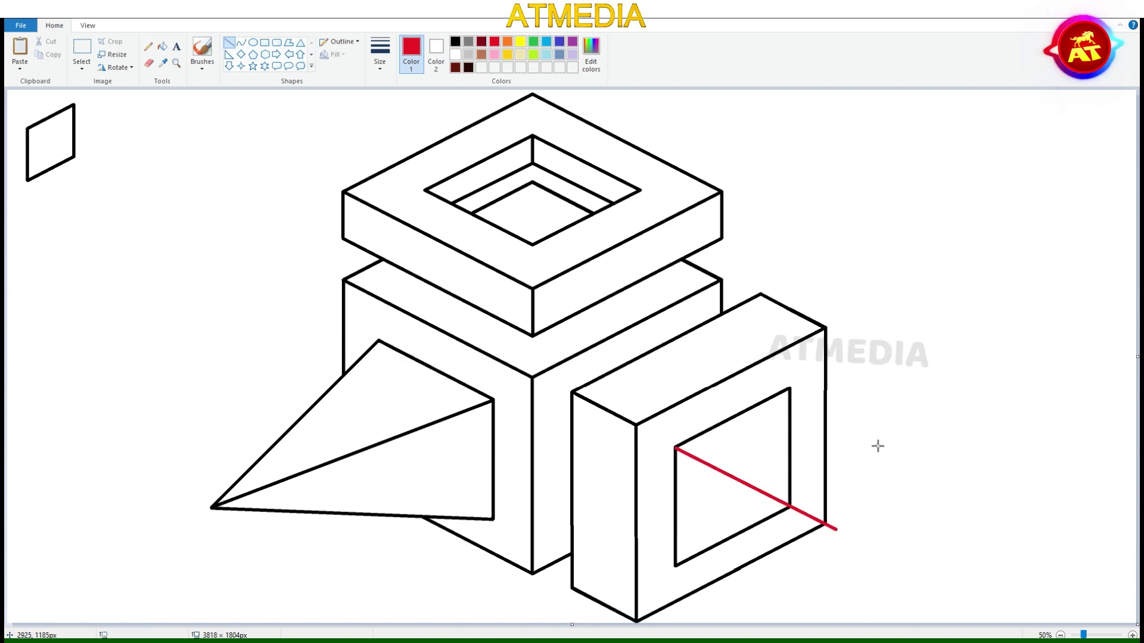
# Move the small parallelogram so its upper-left corner meets the end of the red line
pyautogui.click(81, 51)
pyautogui.moveTo(8, 94); pyautogui.dragTo(131, 222)
pyautogui.moveTo(100, 185); pyautogui.dragTo(910, 588)
pyautogui.click(229, 42)
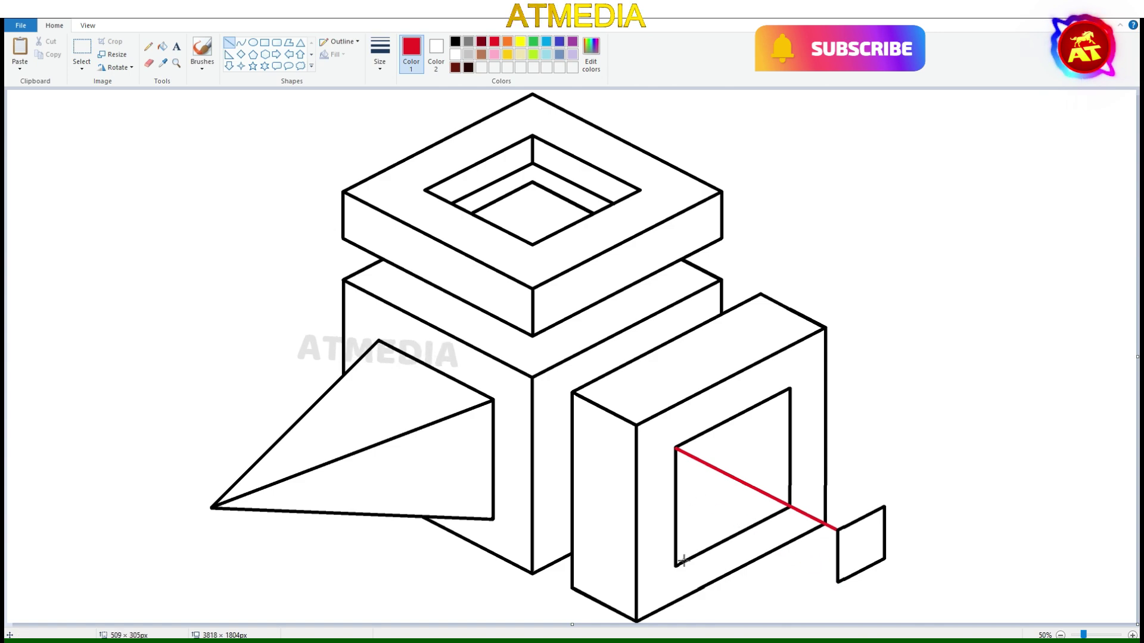
# Draw red depth lines from the small parallelogram's lower-left and upper-right corners back to the inner parallelogram's edges
pyautogui.scroll(1, 943, 584)
pyautogui.moveTo(734, 532); pyautogui.dragTo(410, 376)
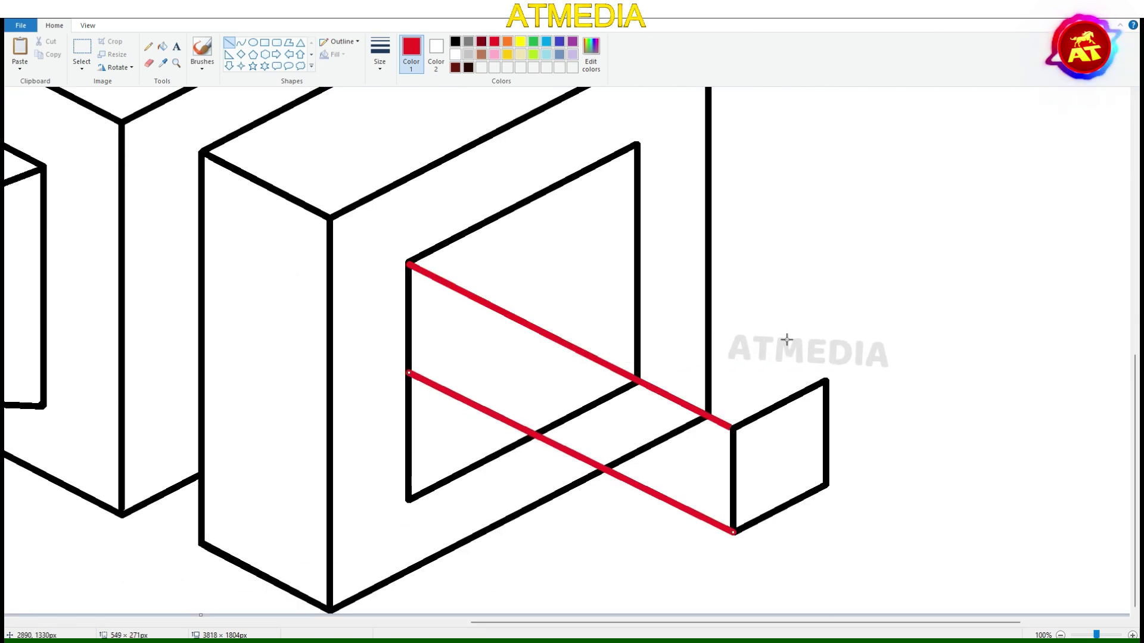
pyautogui.moveTo(826, 380)
pyautogui.mouseDown()
pyautogui.moveTo(595, 215)
pyautogui.moveTo(490, 221)
pyautogui.mouseUp()
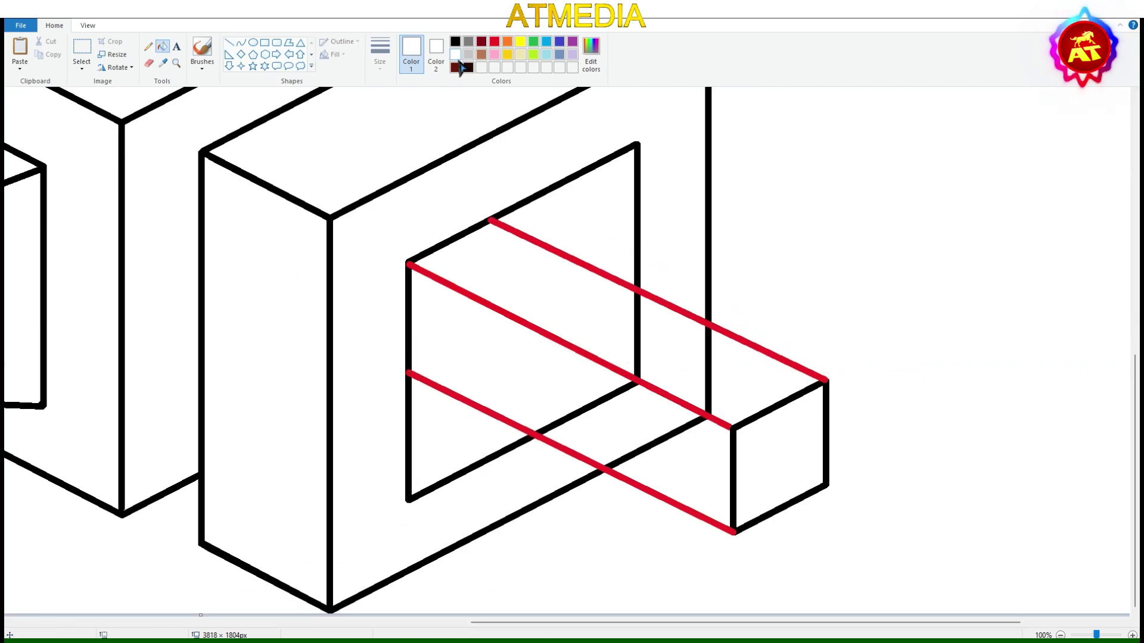
# Erase the hidden edges crossing the projection with white fills and recolour its red edges black
pyautogui.click(587, 409)
pyautogui.click(709, 387)
pyautogui.click(723, 424)
pyautogui.click(774, 356)
pyautogui.click(655, 494)
pyautogui.scroll(-1, 876, 374)
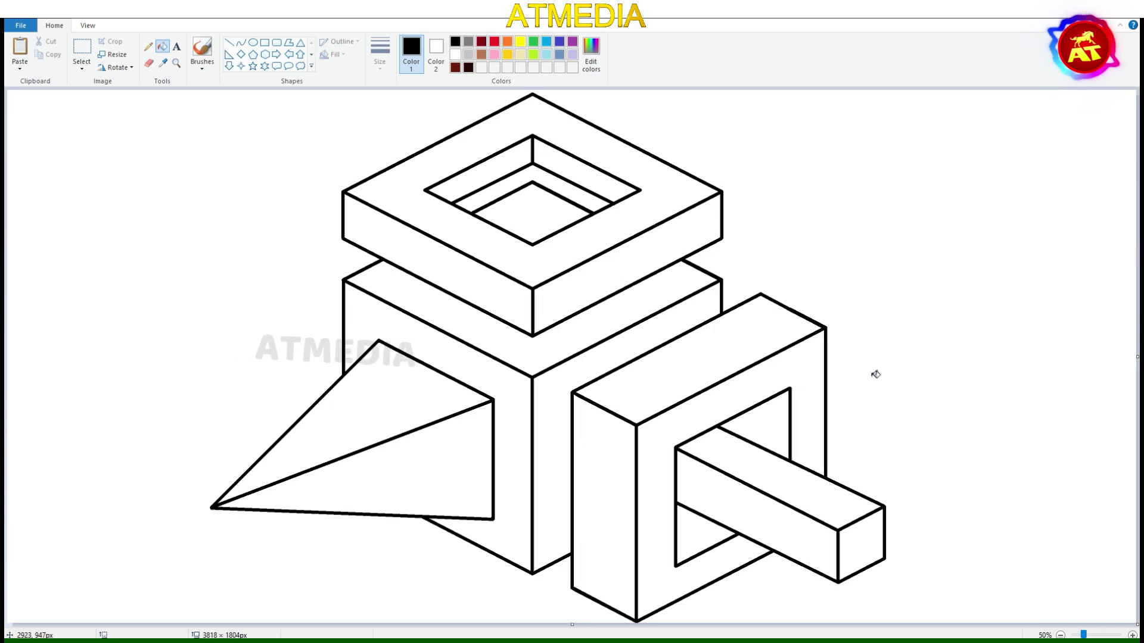
pyautogui.hotkey('ctrl', 'a')
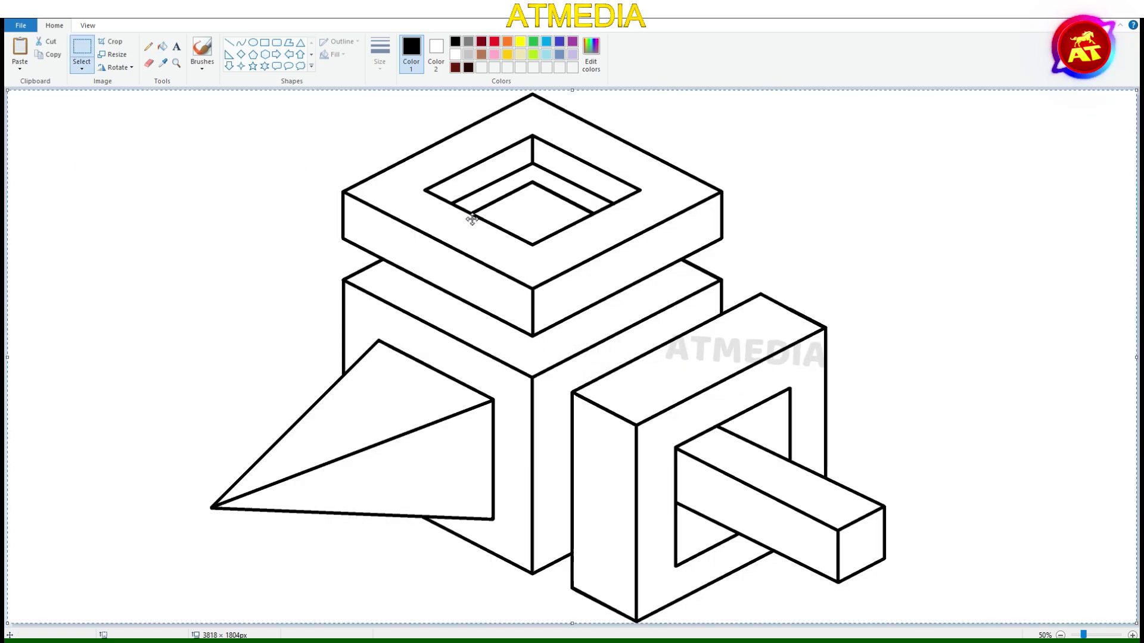
pyautogui.press('Escape')
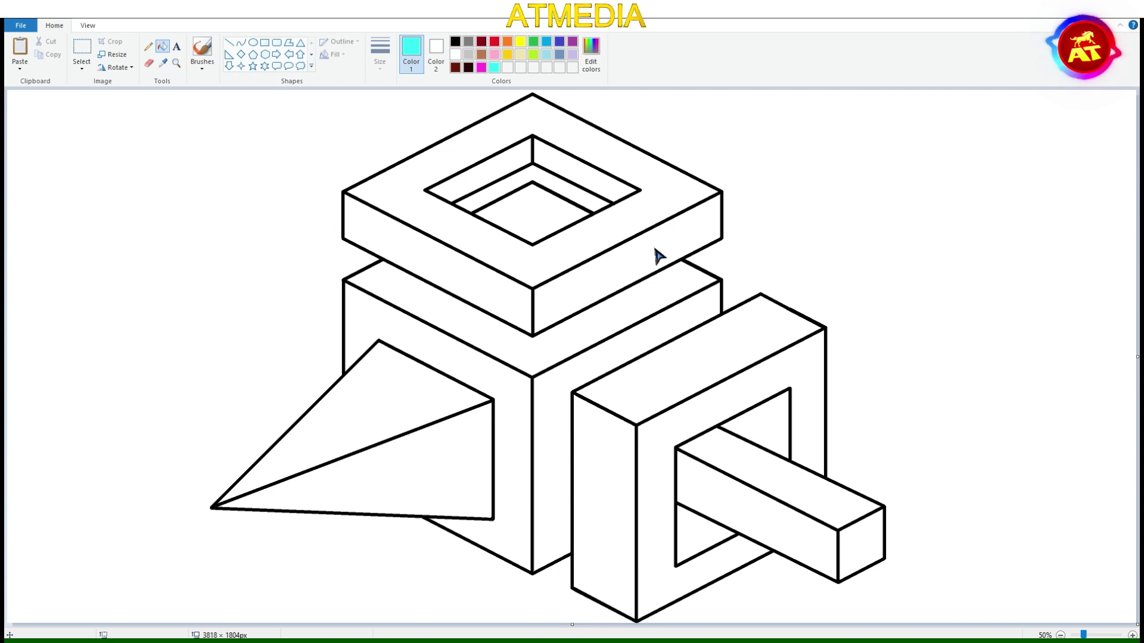
# Fill the top faces of the slab, cube, right block and projection and the pyramid's upper face with cyan
pyautogui.click(495, 67)
pyautogui.click(417, 196)
pyautogui.click(596, 310)
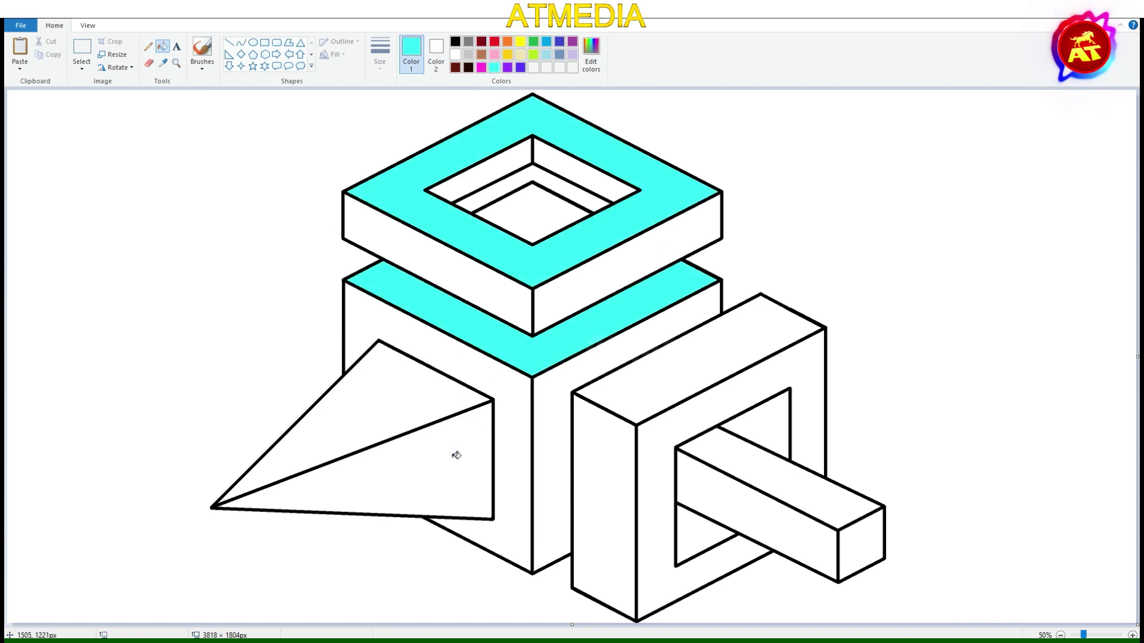
pyautogui.click(382, 411)
pyautogui.click(697, 357)
pyautogui.click(775, 477)
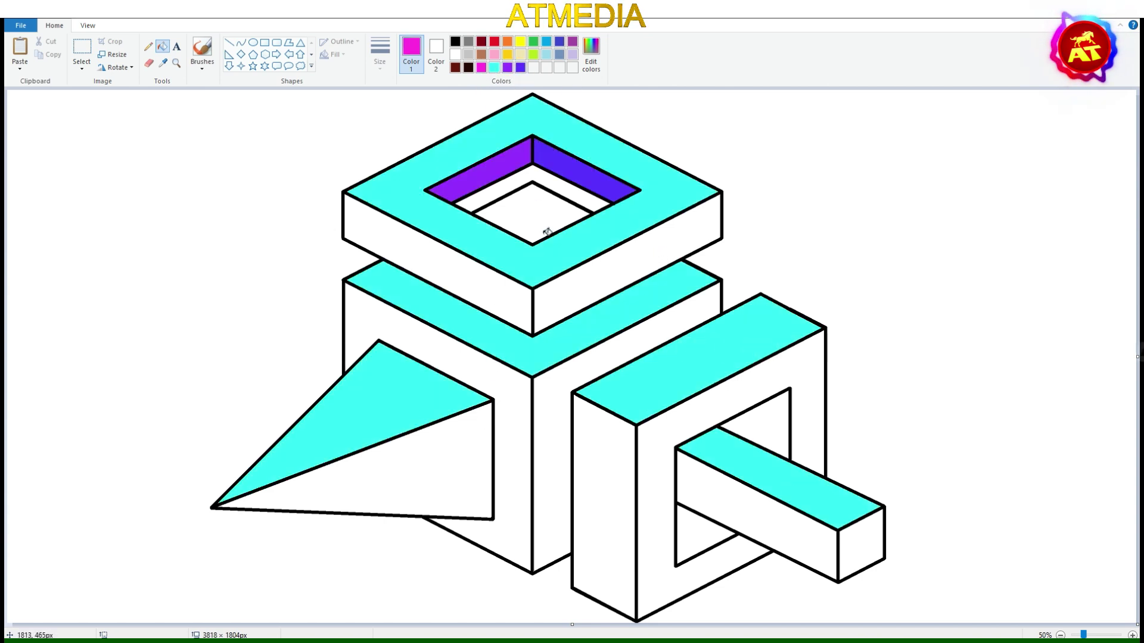
# Fill the slab's top magenta, left side blue, right side purple, its recess's left wall and floor cyan, and the recess's right wall purple
pyautogui.click(525, 266)
pyautogui.click(494, 66)
pyautogui.click(532, 214)
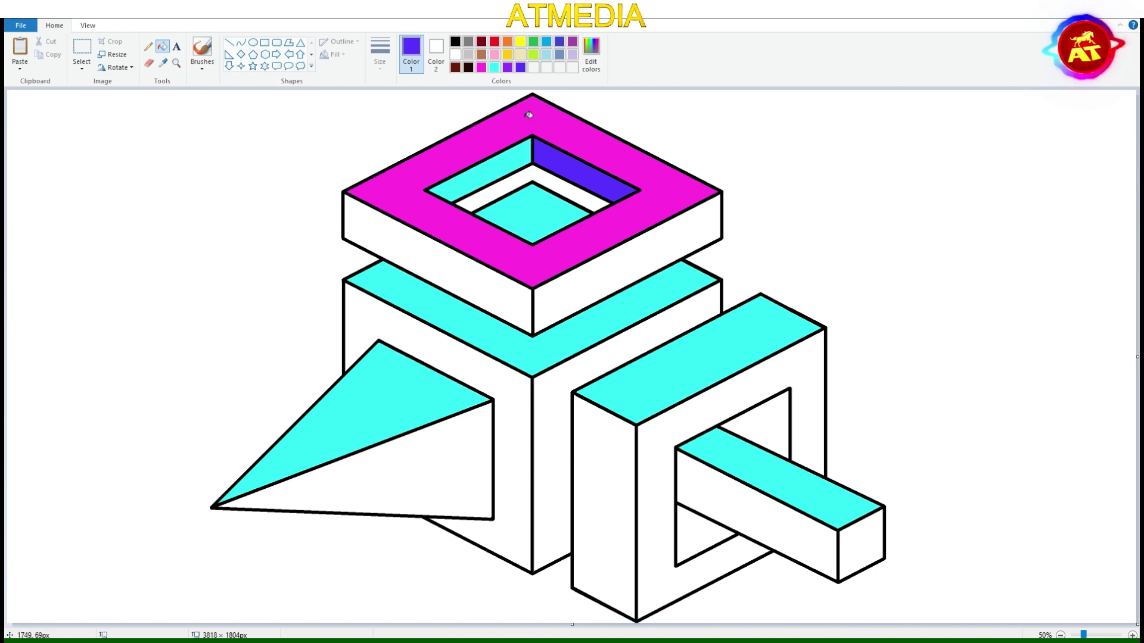
pyautogui.click(520, 67)
pyautogui.click(435, 251)
pyautogui.click(507, 66)
pyautogui.click(592, 256)
# Fill the cube's left face purple and its right face blue
pyautogui.click(417, 340)
pyautogui.click(520, 66)
pyautogui.click(554, 417)
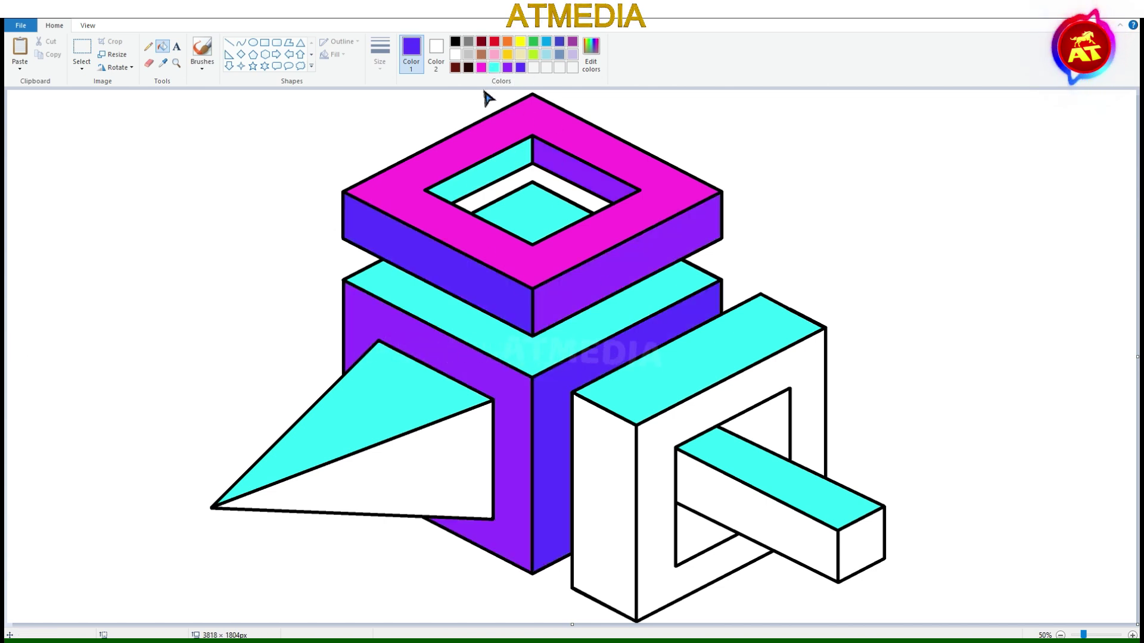
# Fill the pyramid's lower face and the right block's front frame magenta, and the block's left side purple
pyautogui.click(387, 489)
pyautogui.click(602, 506)
pyautogui.click(507, 66)
pyautogui.click(602, 506)
pyautogui.click(481, 67)
pyautogui.click(656, 506)
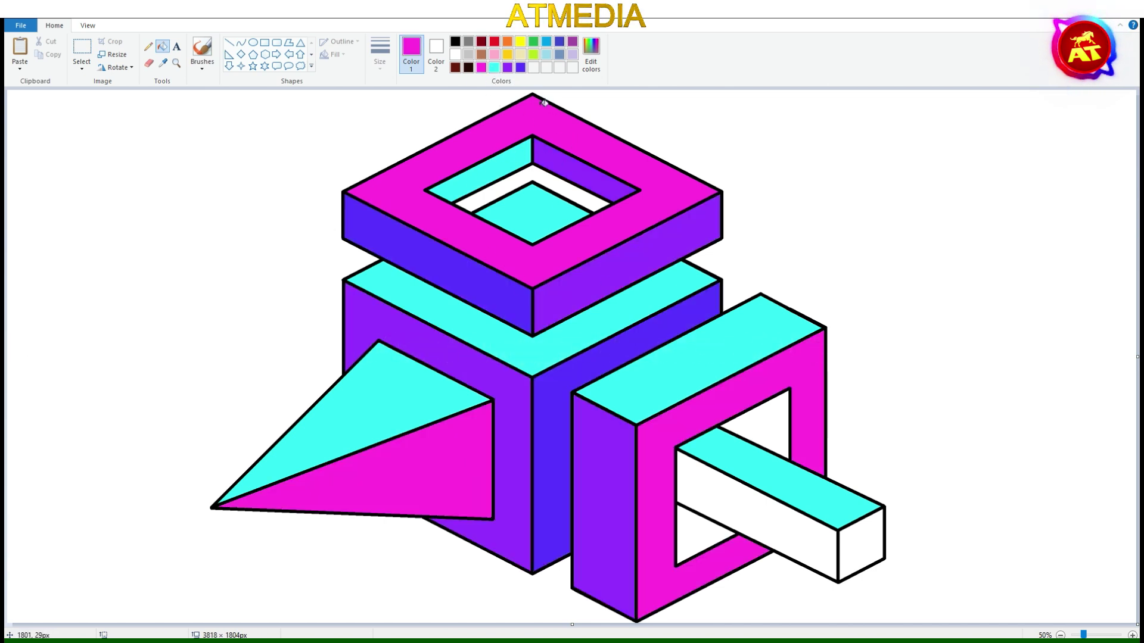
# Recolour the cube's left face magenta and fill the pyramid's lower face and the projection's long side blue
pyautogui.click(435, 417)
pyautogui.click(520, 66)
pyautogui.click(387, 482)
pyautogui.click(757, 513)
# Fill the projection's end face magenta and recolour the cube's right face purple
pyautogui.click(481, 67)
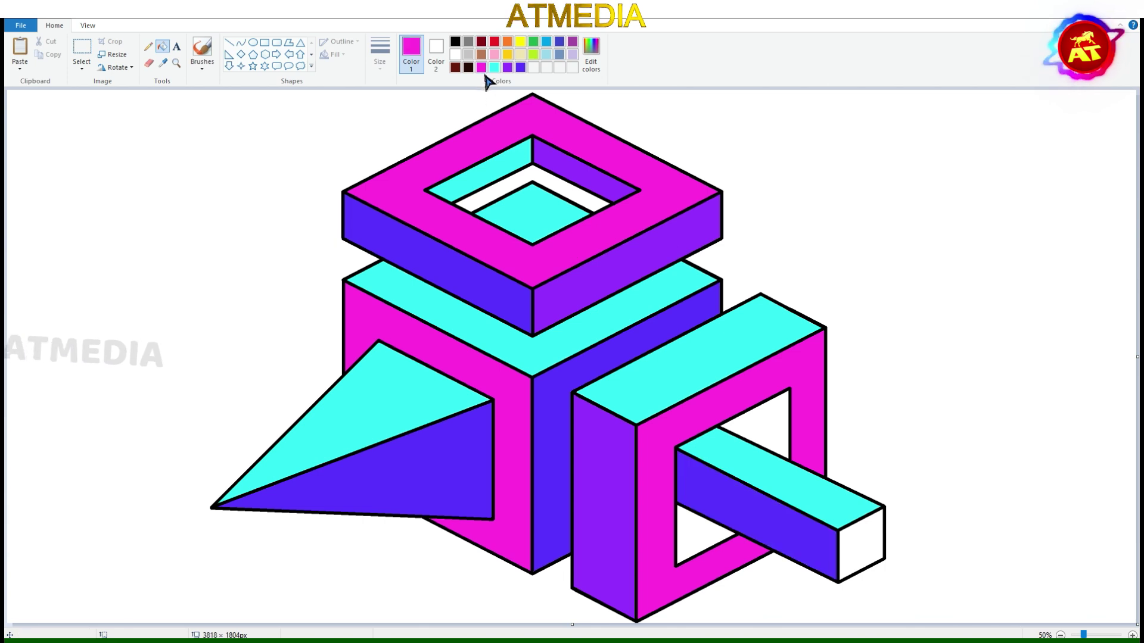
pyautogui.click(861, 545)
pyautogui.click(507, 66)
pyautogui.click(551, 447)
# Recolour the right block's left side blue and fill both visible parts of its front opening blue
pyautogui.click(521, 67)
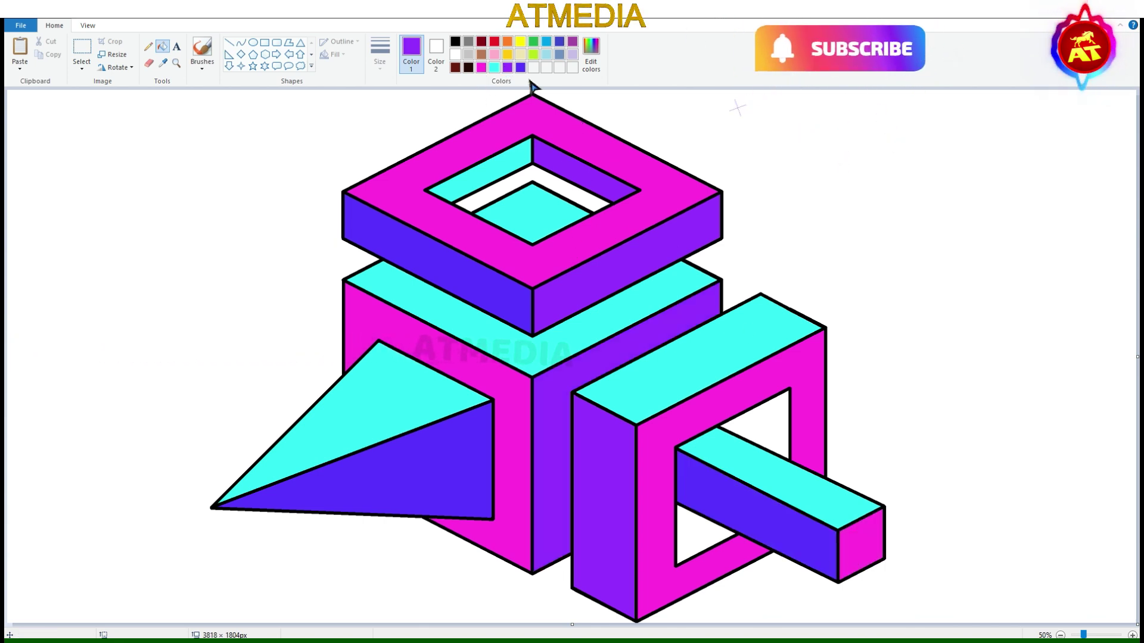
pyautogui.click(601, 507)
pyautogui.click(520, 67)
pyautogui.click(769, 428)
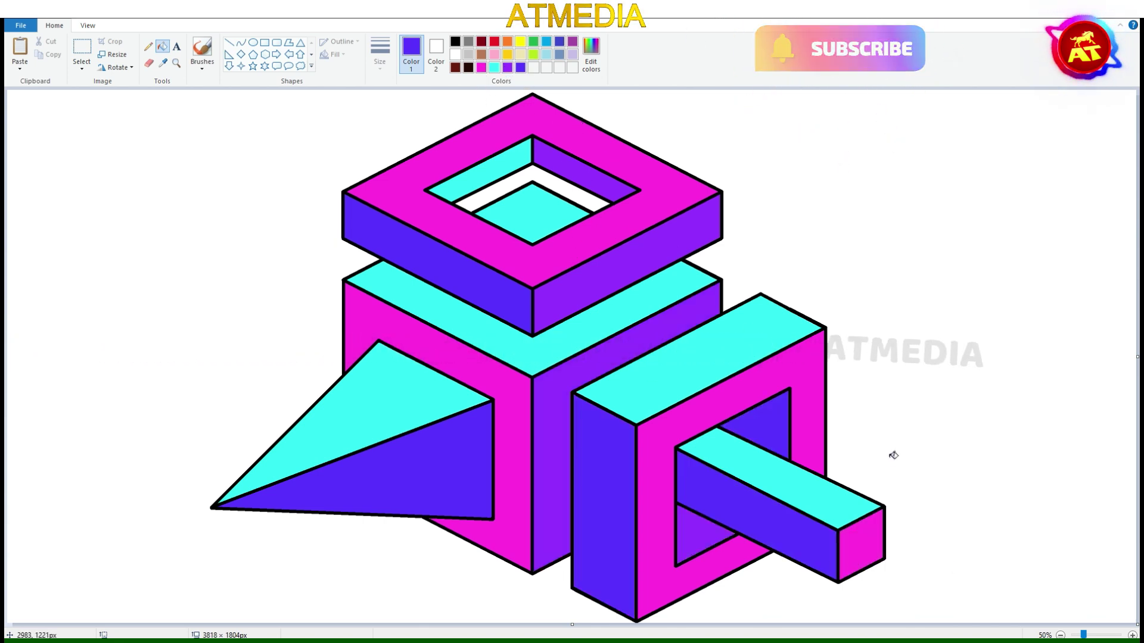
# Shift the whole drawing slightly upward and recolour the upper part of the right block's opening white
pyautogui.moveTo(539, 297); pyautogui.dragTo(539, 294)
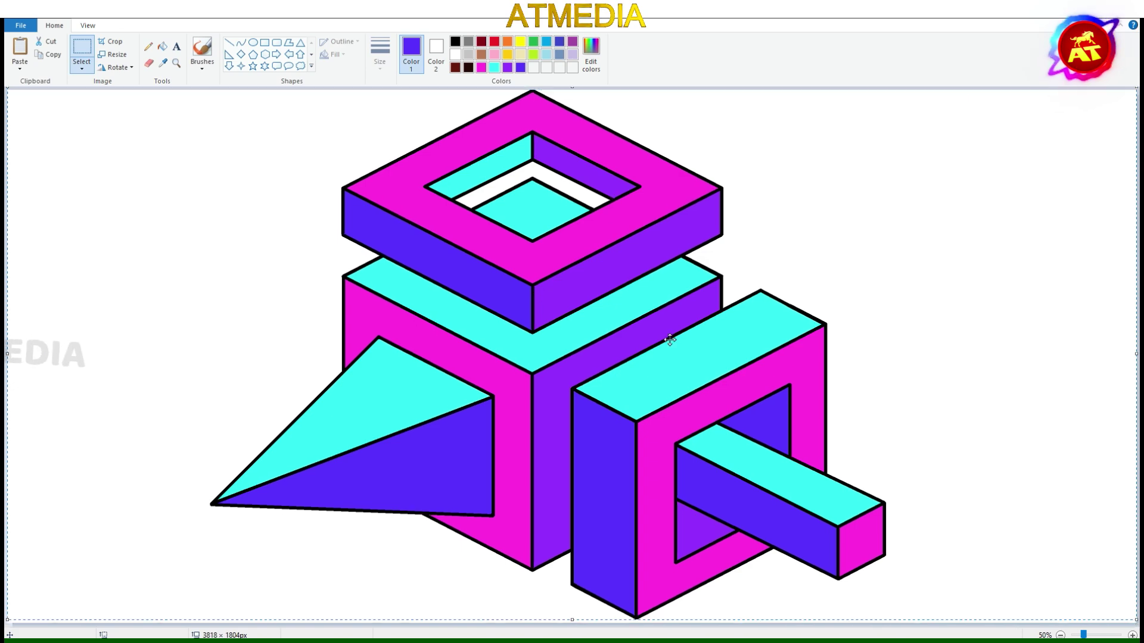
pyautogui.click(670, 226)
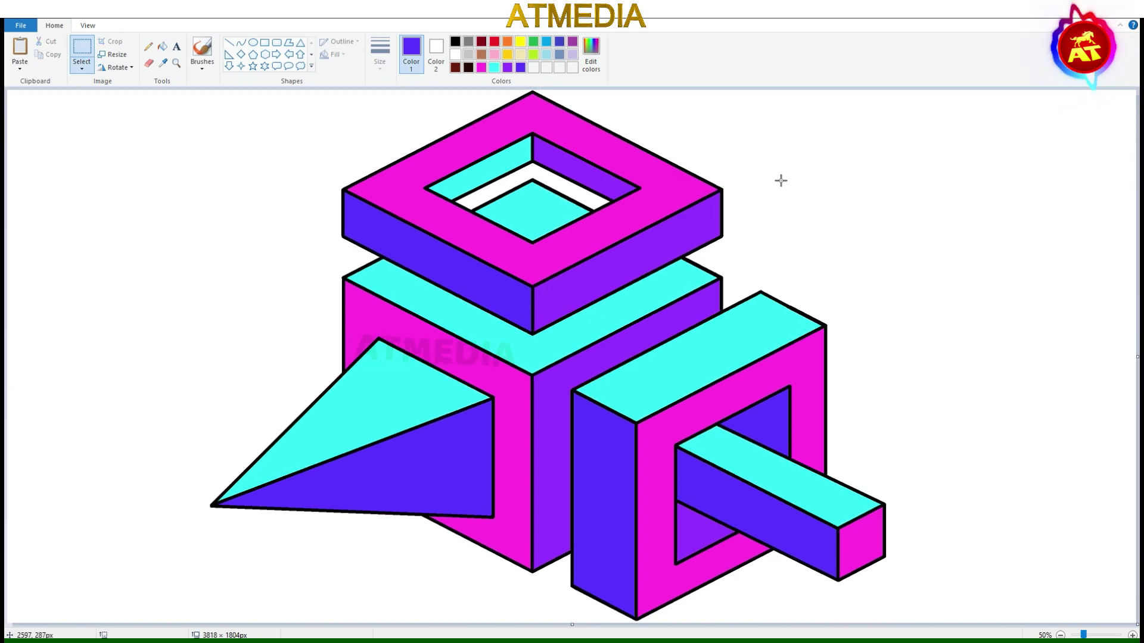
pyautogui.click(162, 46)
pyautogui.click(757, 417)
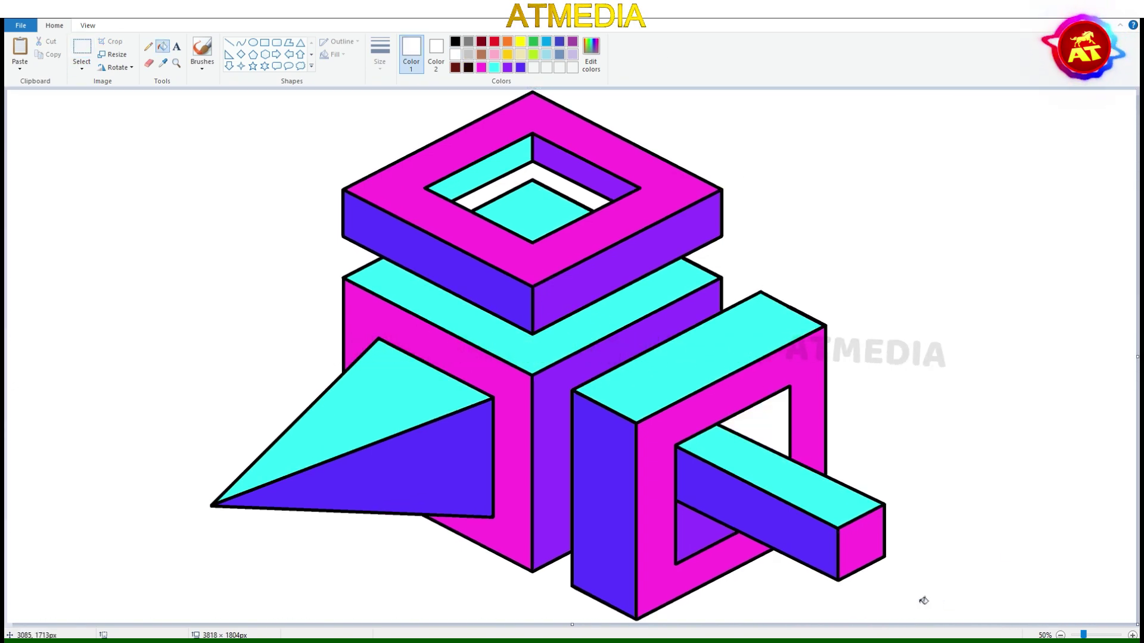